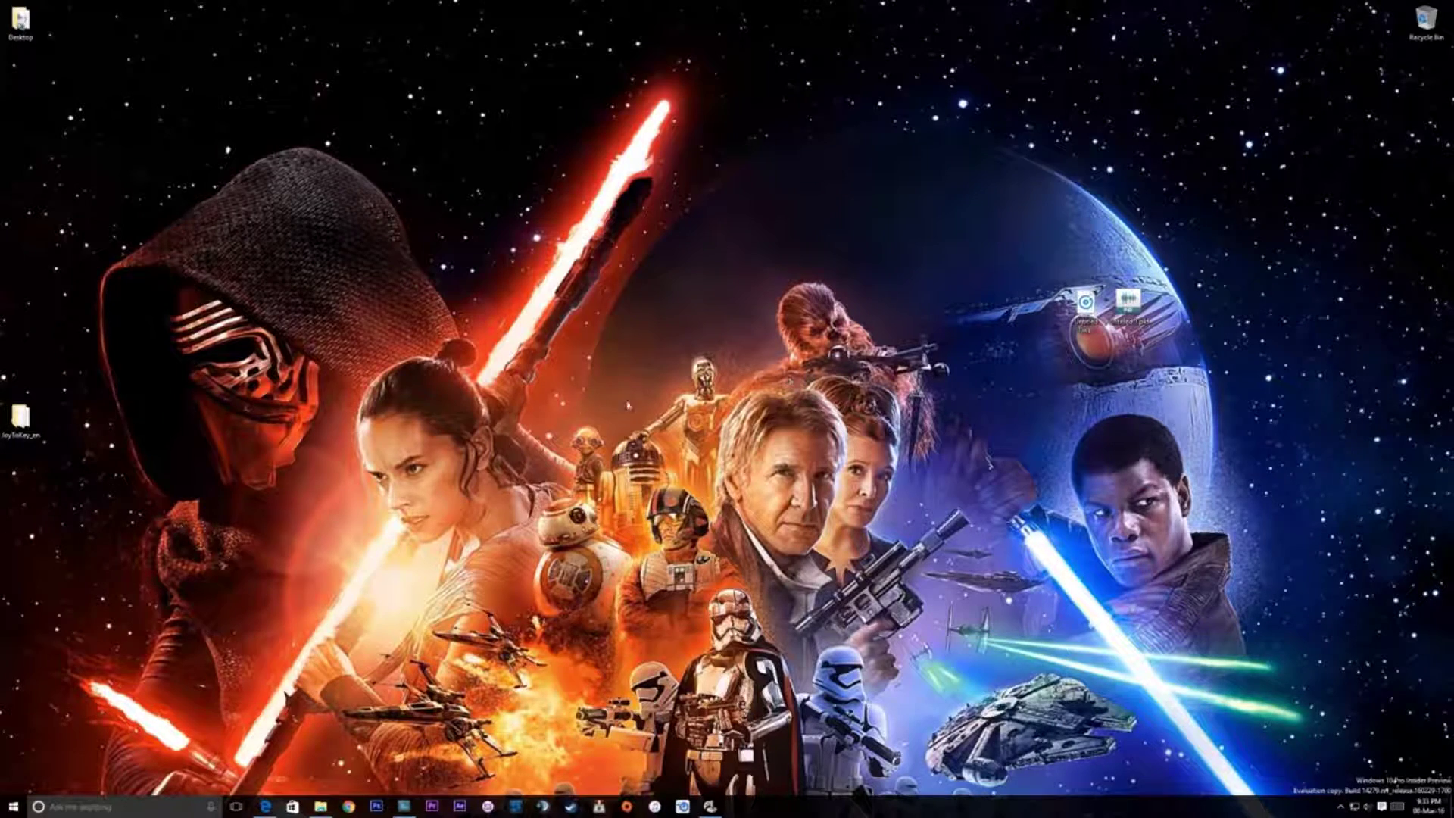
- Move the JoyToKey_en desktop icon from the left edge to near the top centre of the desktop
left_click_drag(21, 421, 448, 195)
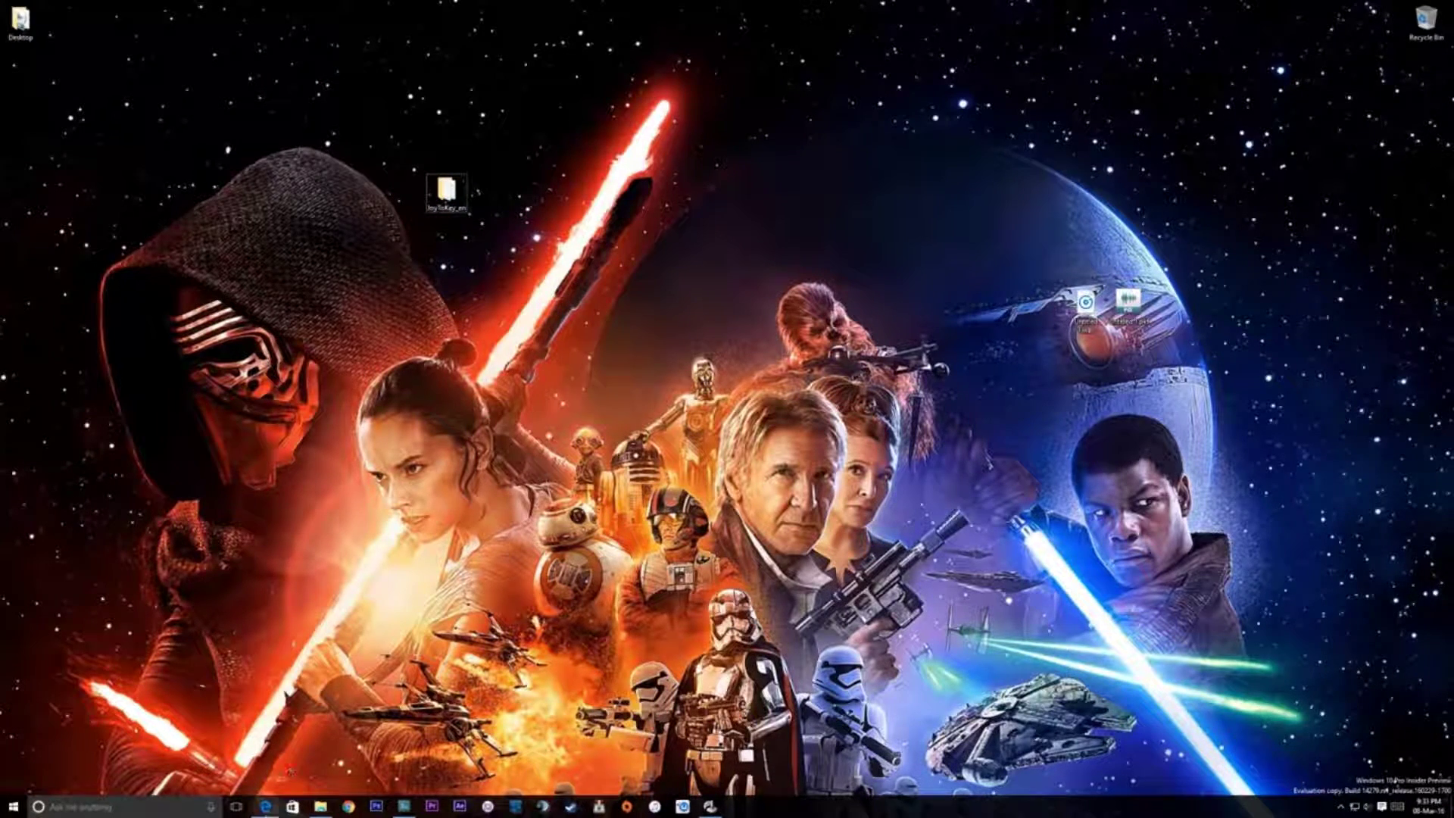
- Return to the x360ce.com page in Edge and download x360ce 3.2.9.81 for 64-bit games
left_click(265, 805)
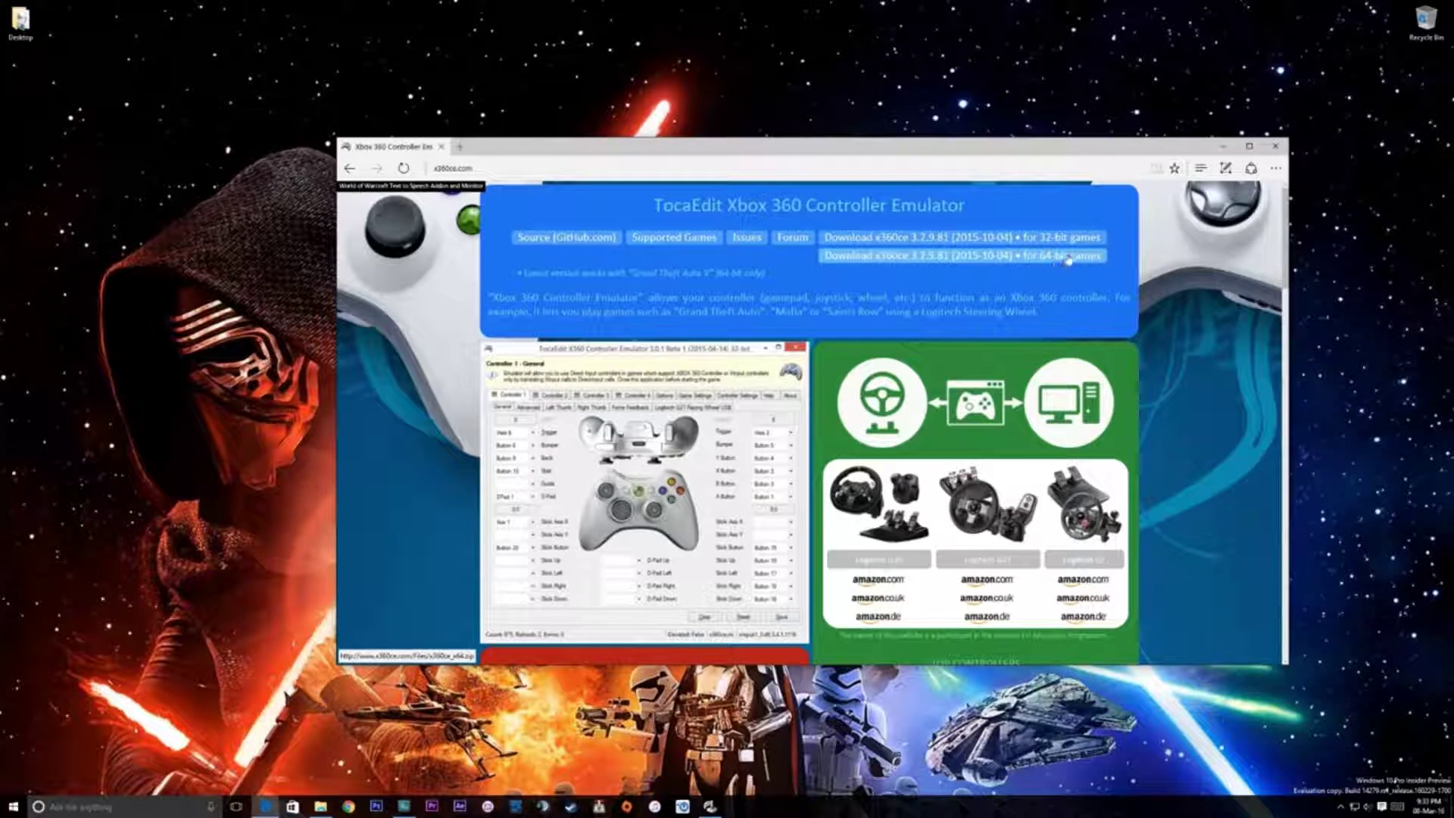
left_click(1080, 260)
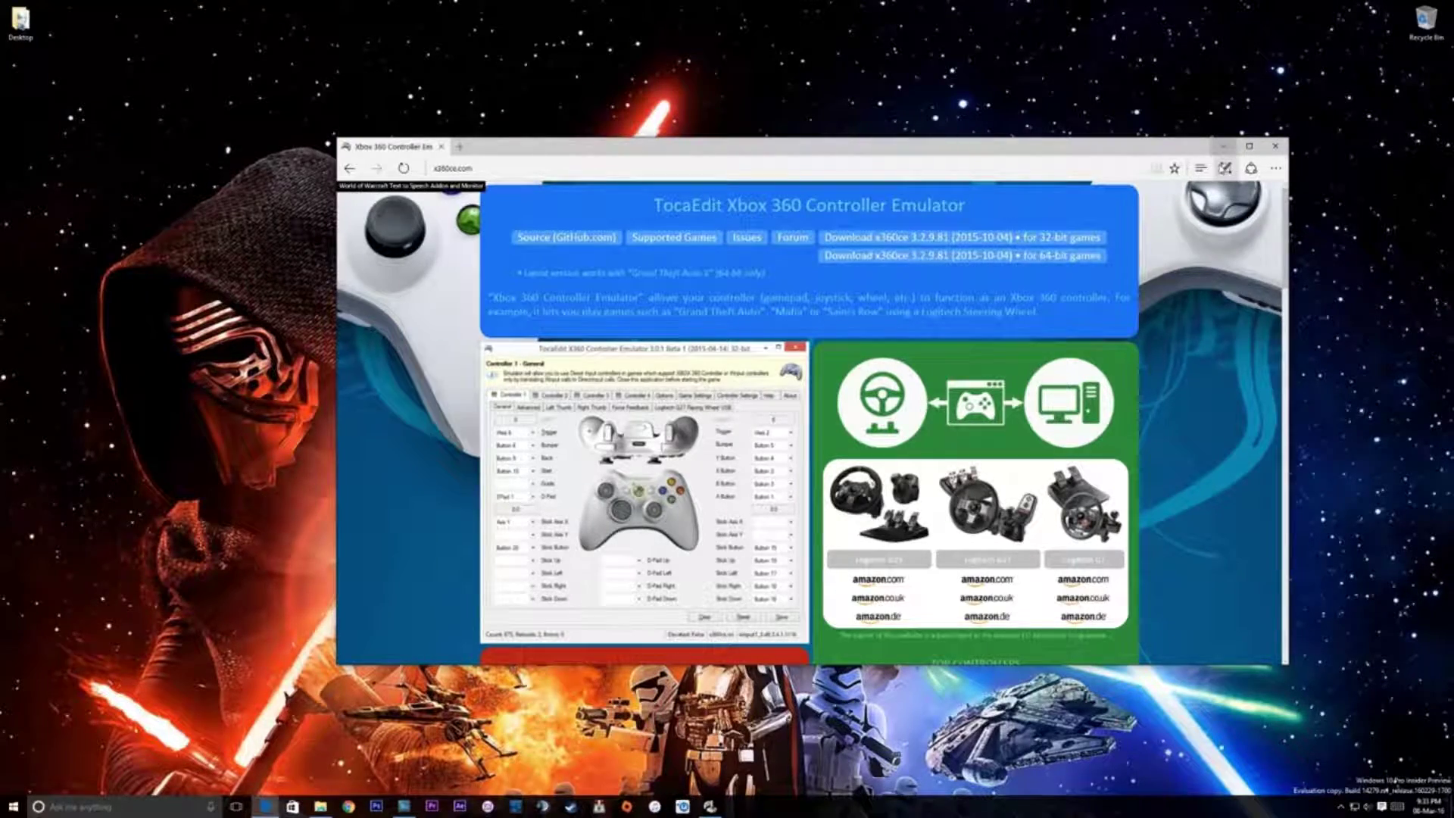
- Check This PC's system properties for a 64-bit operating system, then close the System window
left_click(1223, 146)
key("super")
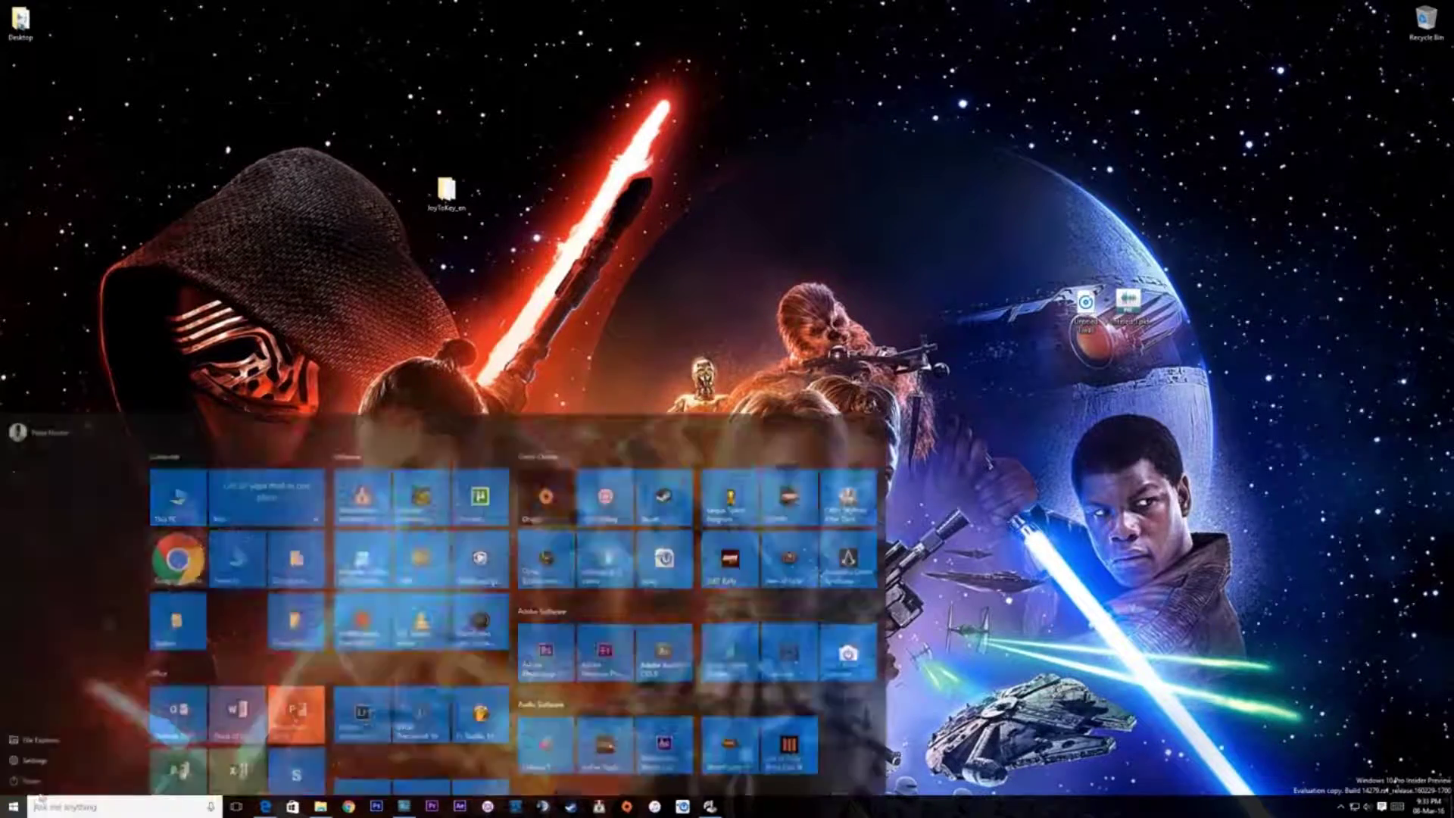
left_click(393, 489)
right_click(733, 479)
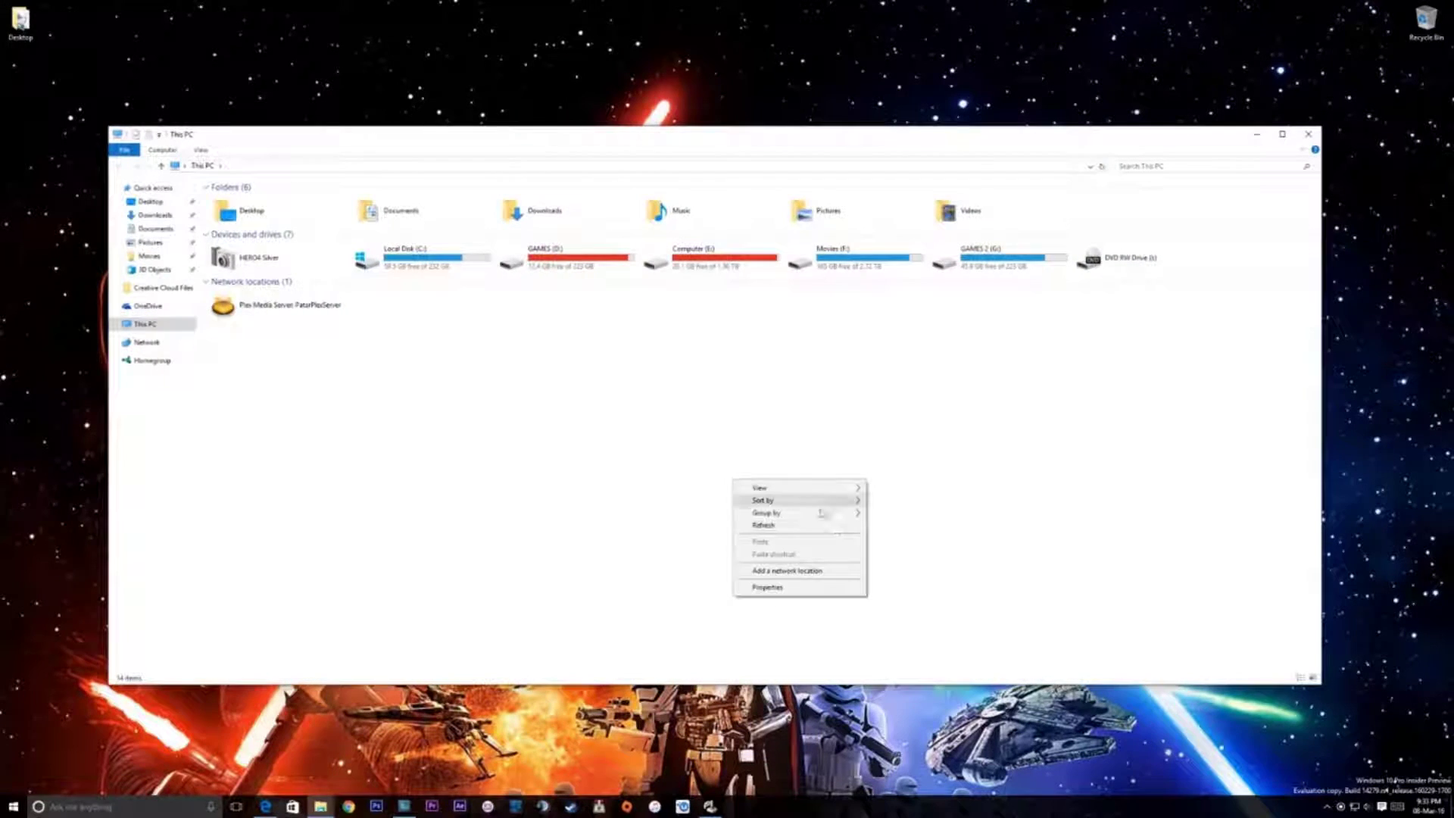
left_click(784, 588)
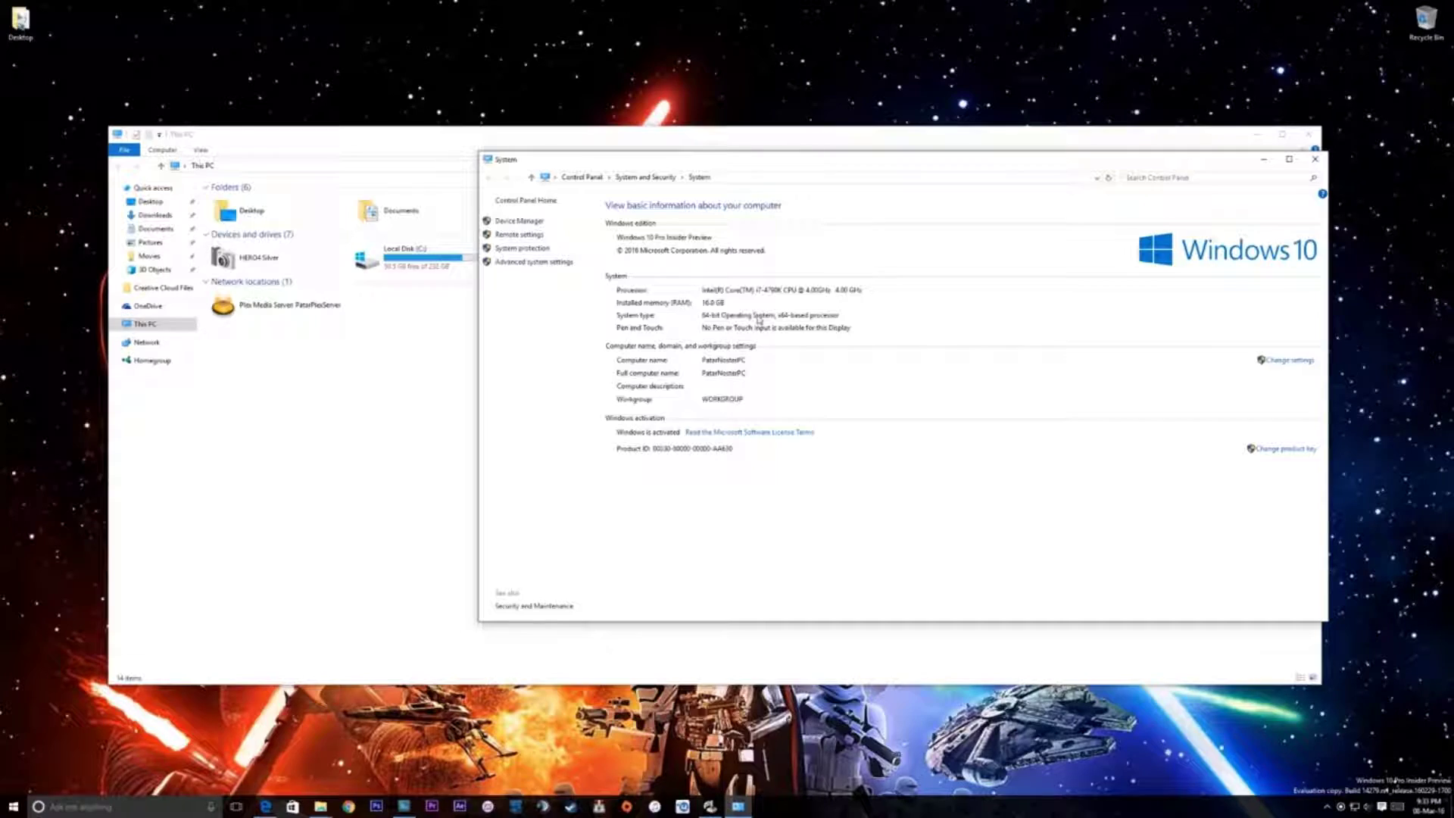
left_click(1315, 159)
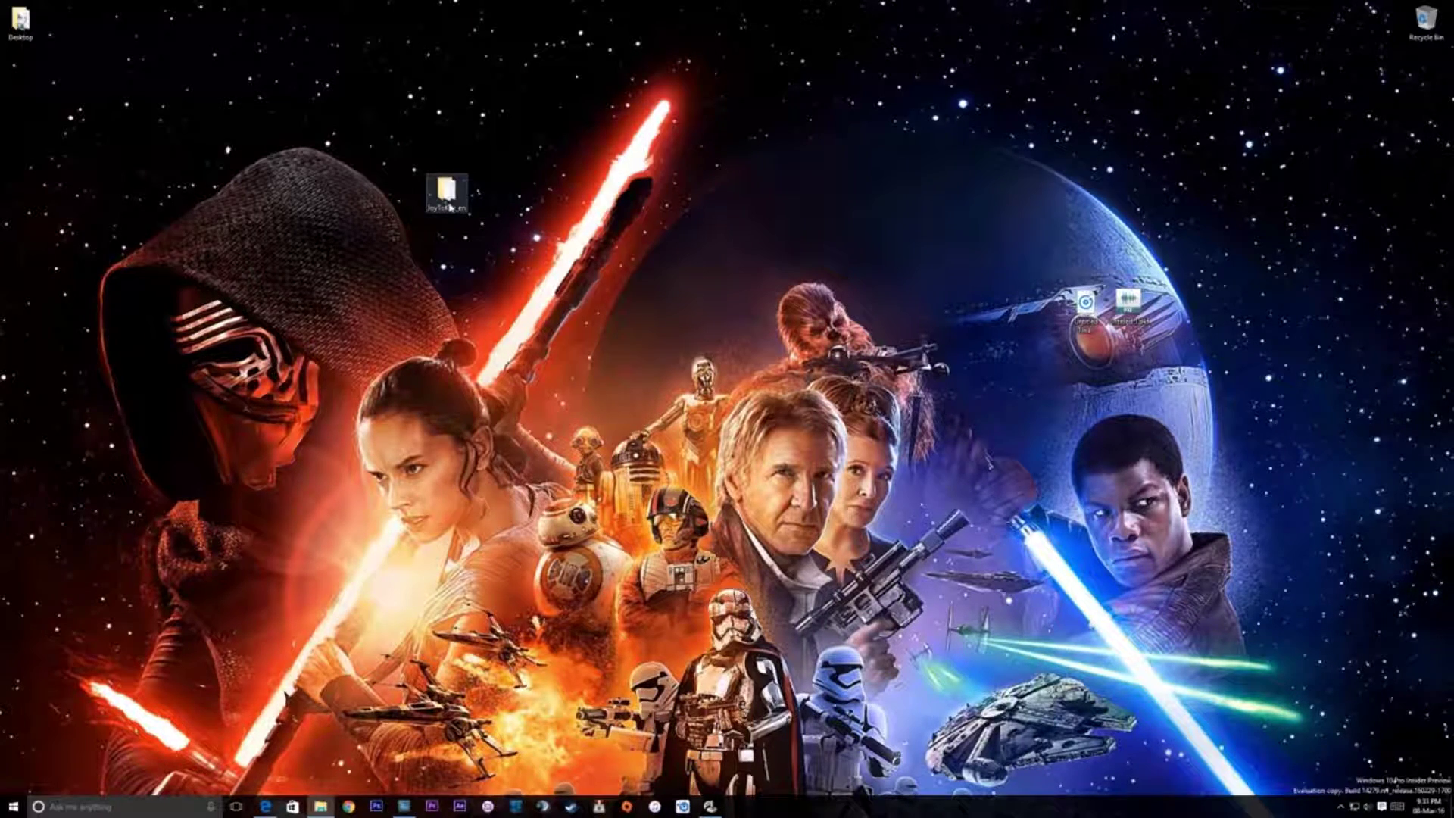
- Reposition JoyToKey, view the Test 2 profile's Joystick 2 key assignments, and save the profile
left_click(712, 808)
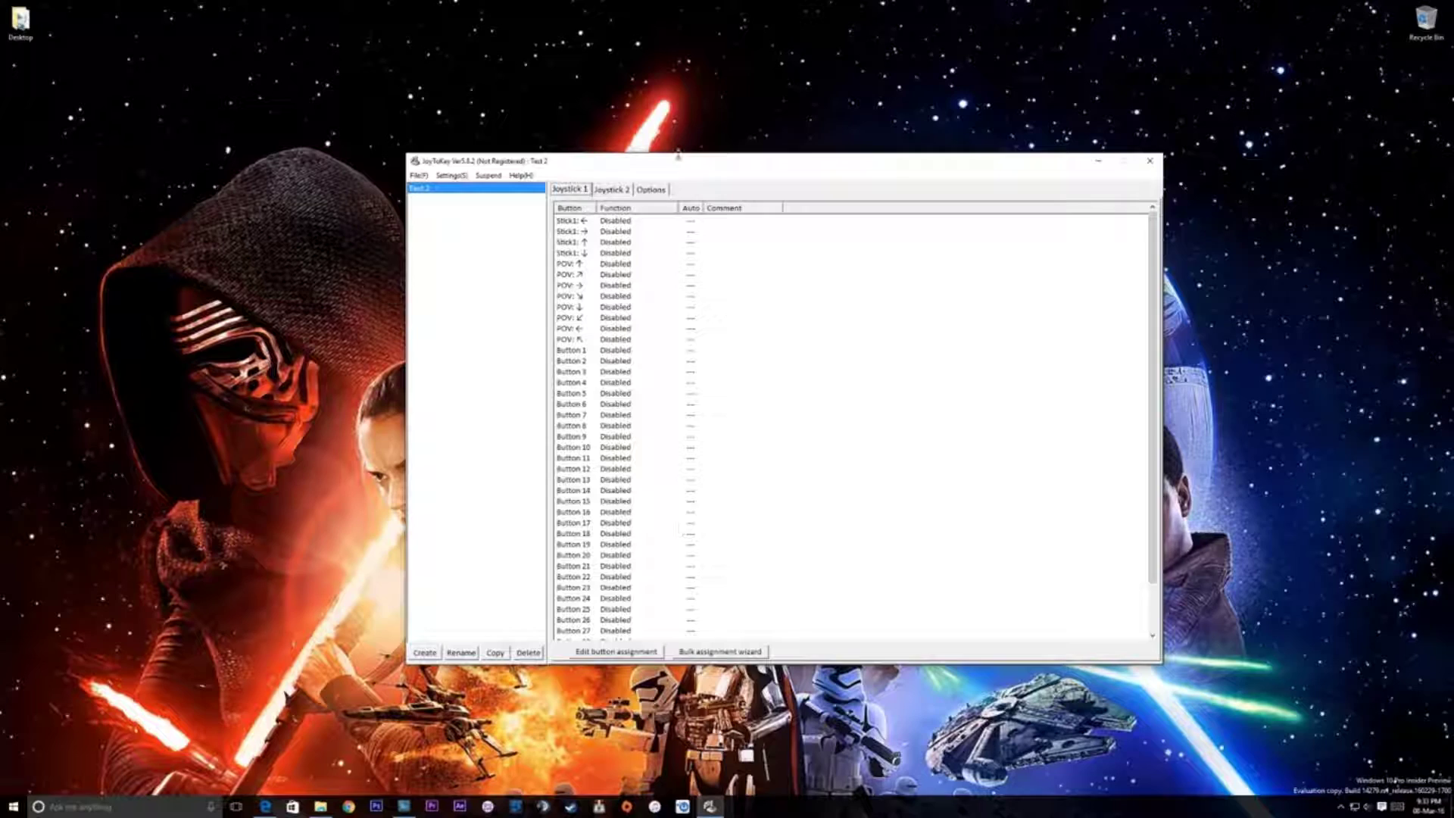
left_click_drag(680, 155, 622, 162)
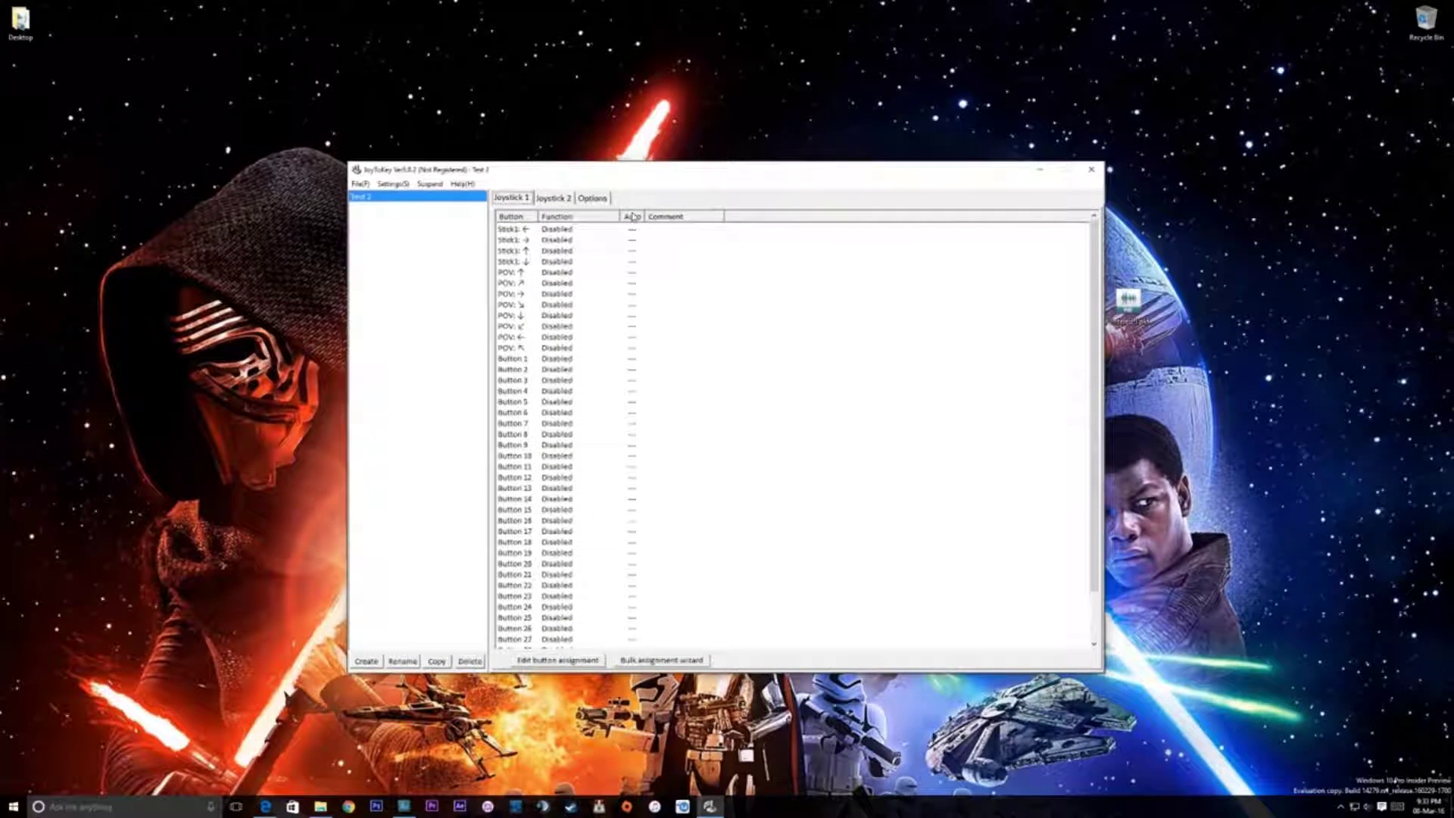
left_click(561, 200)
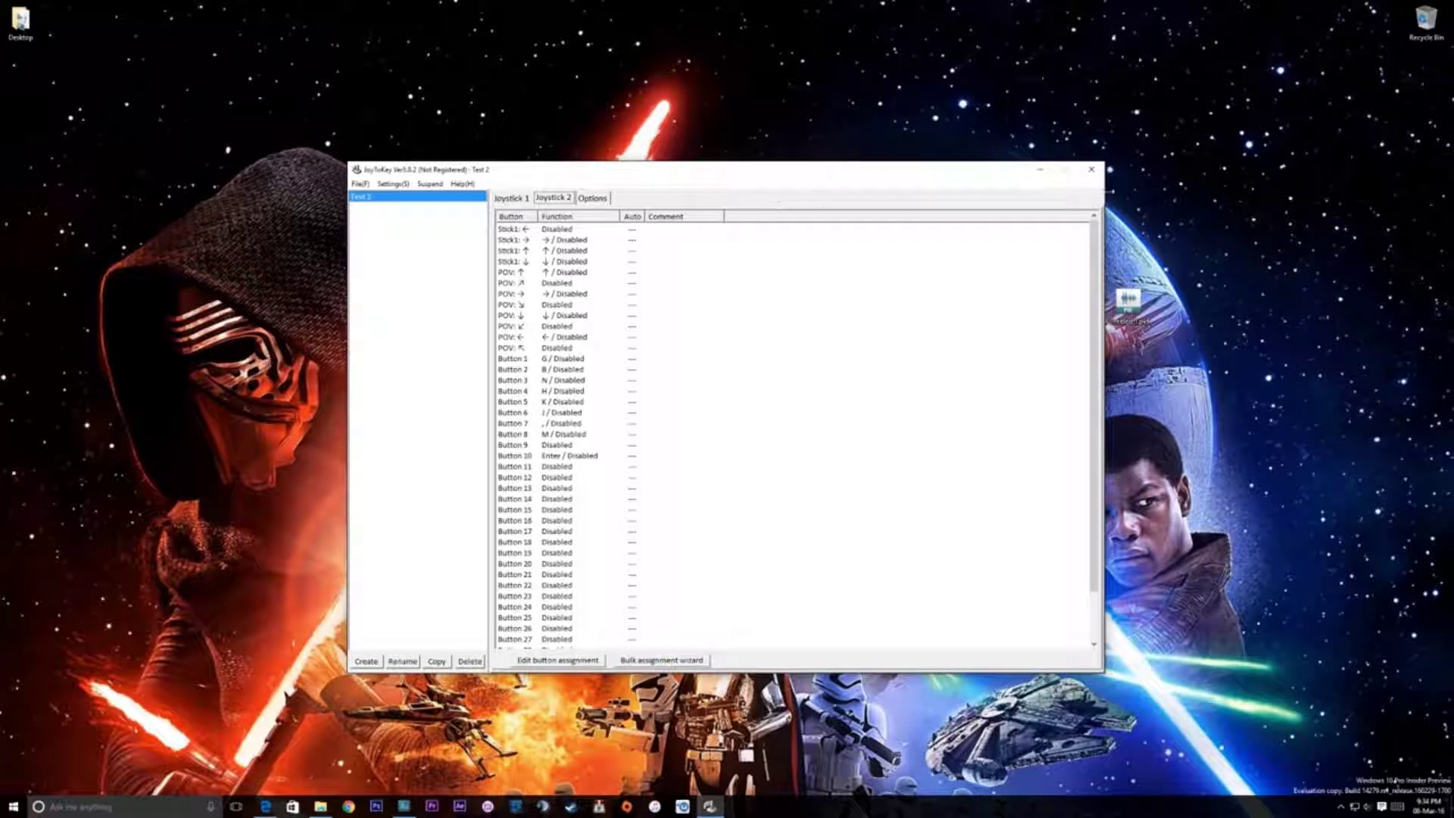
left_click(362, 184)
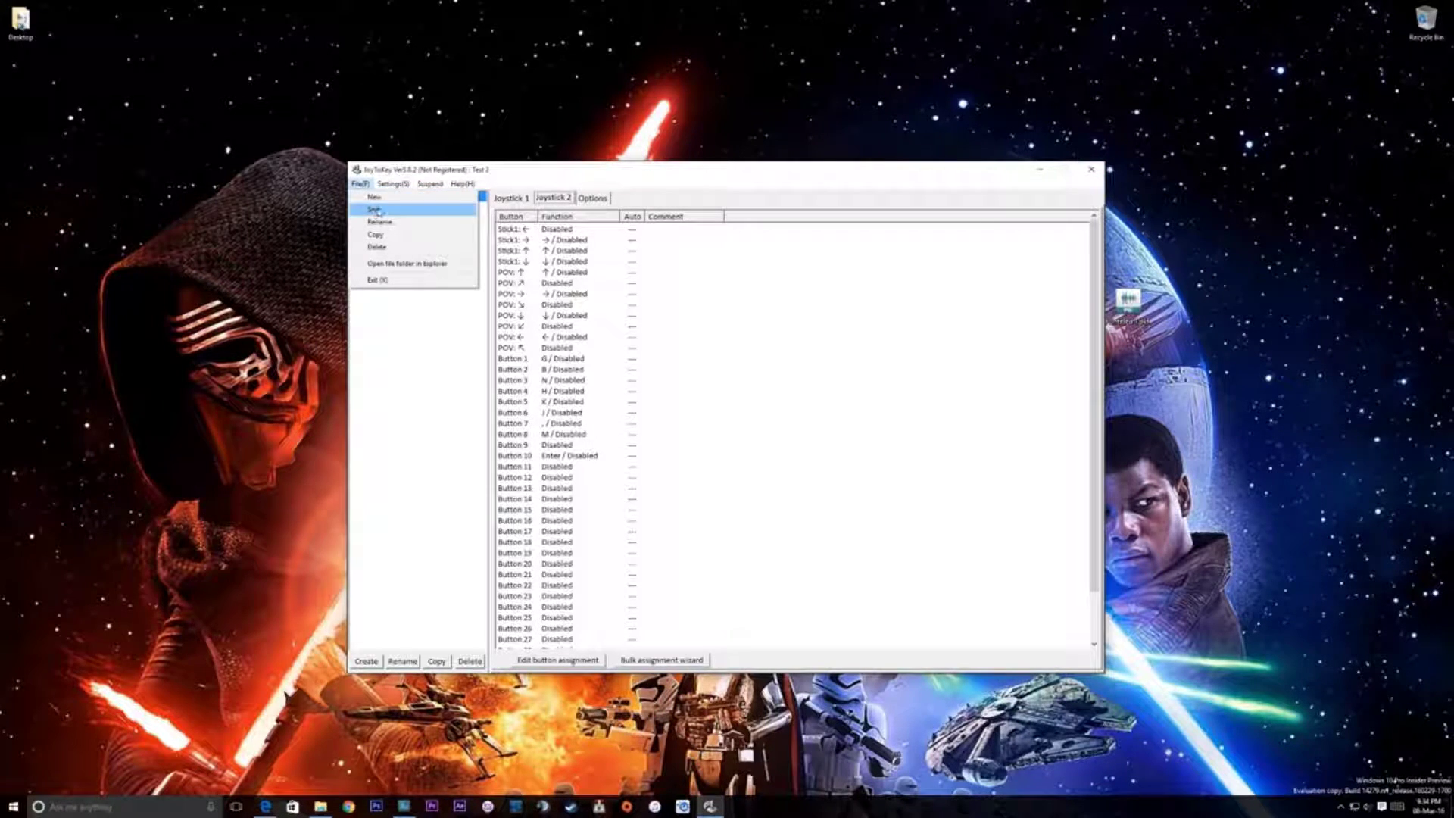
left_click(419, 381)
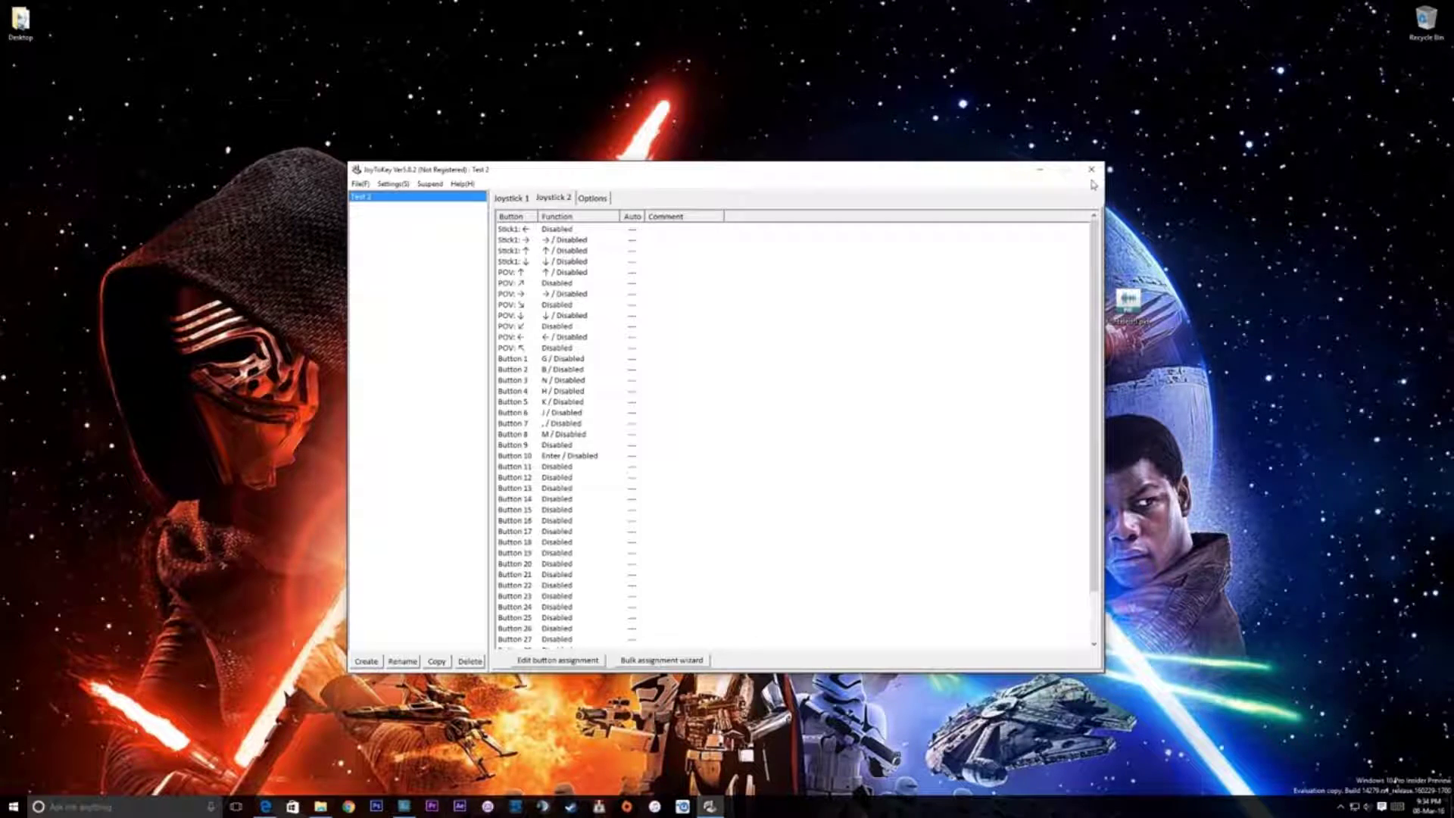
- Close JoyToKey and browse from SteamLibrary into steamapps > common
left_click(1093, 170)
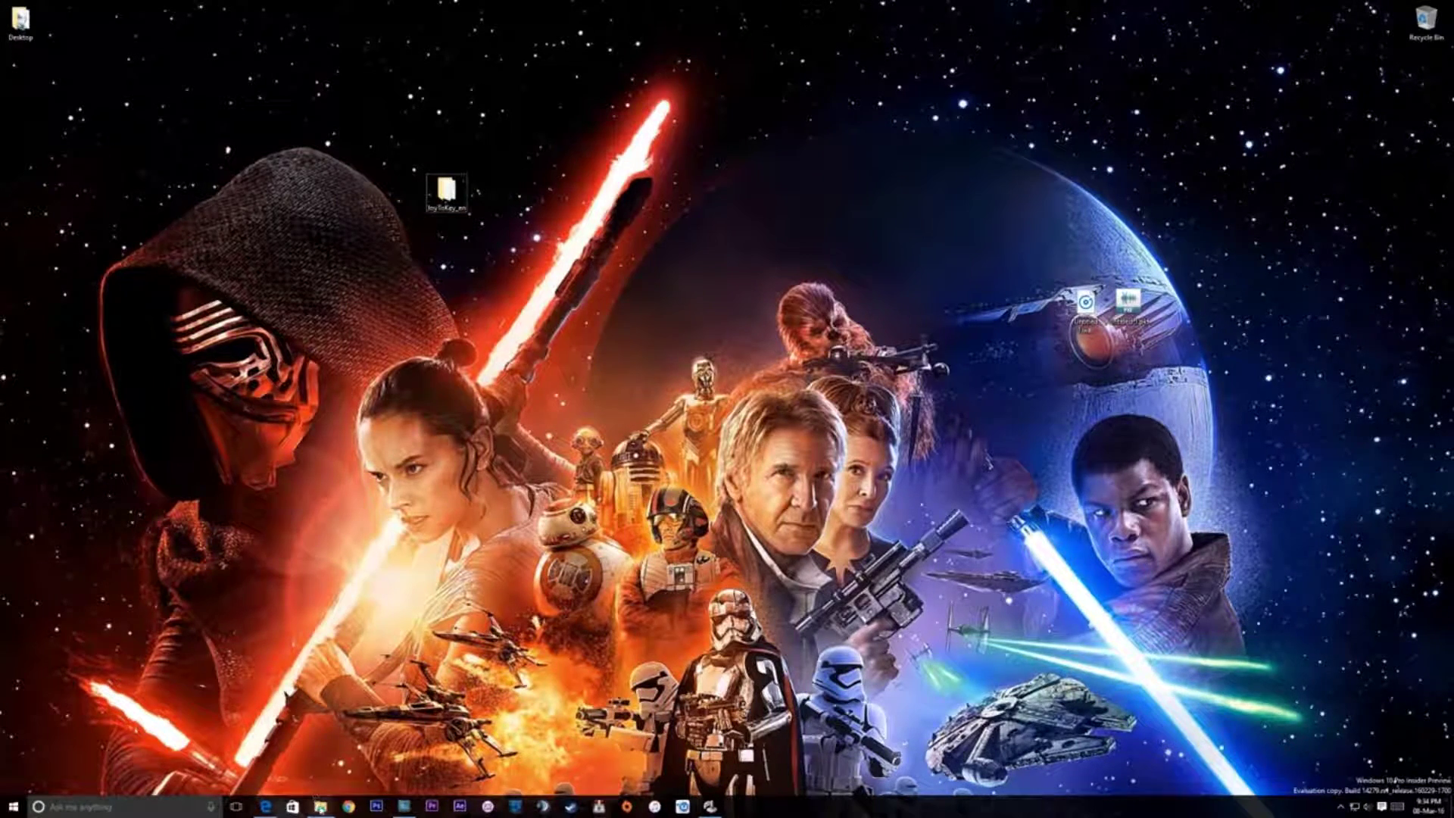
mouse_move(324, 811)
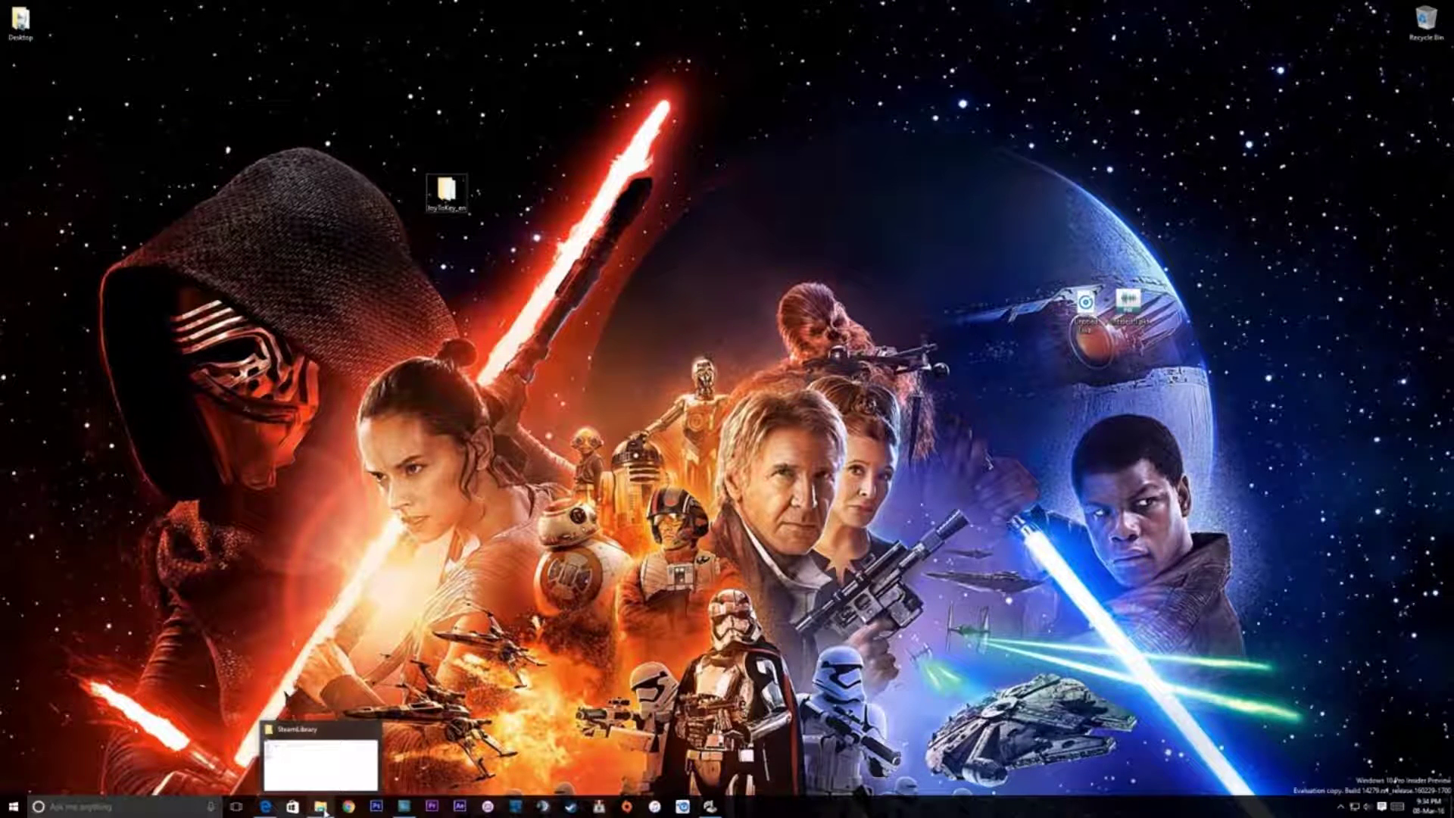
left_click(323, 809)
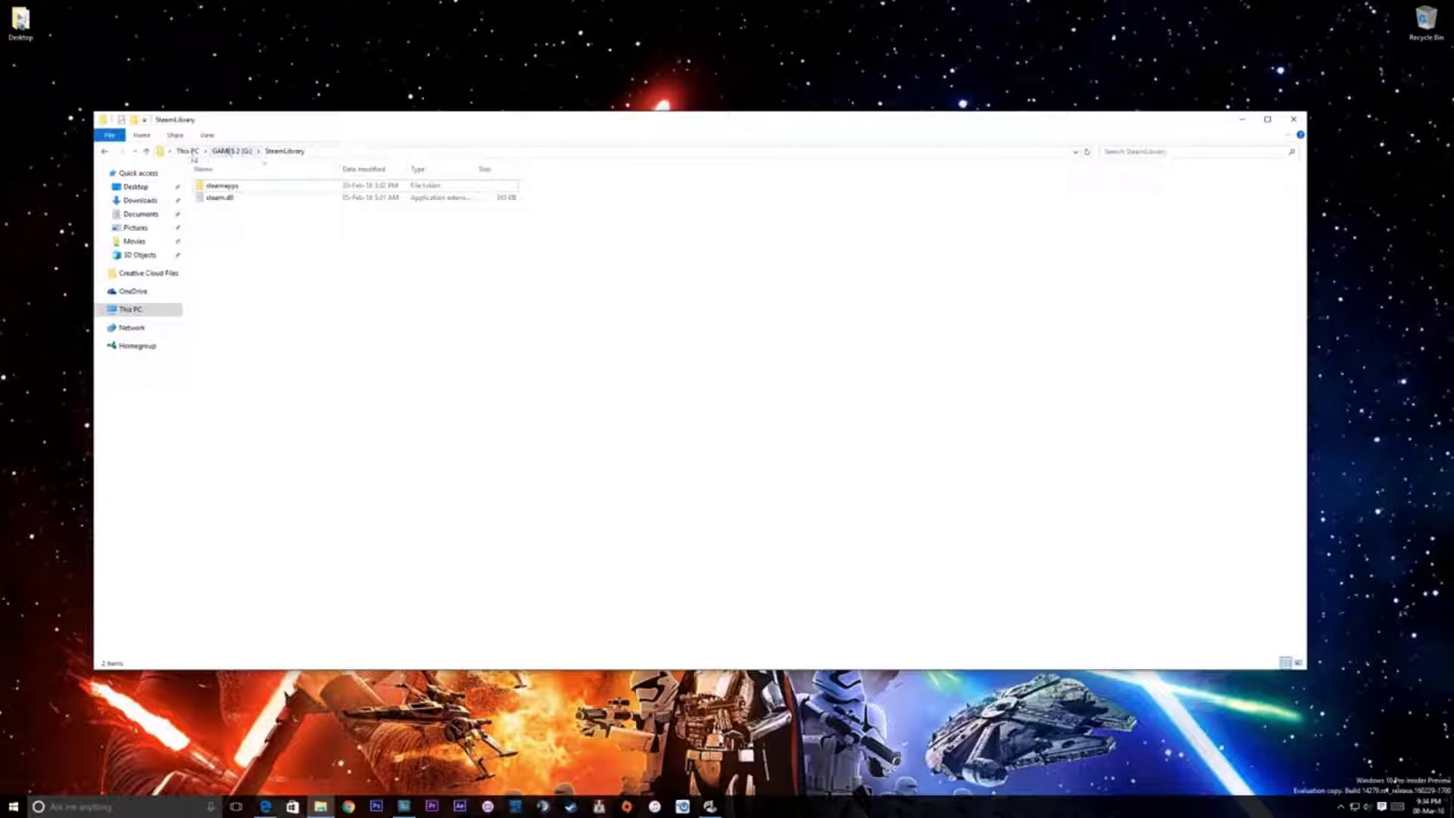
double_click(222, 187)
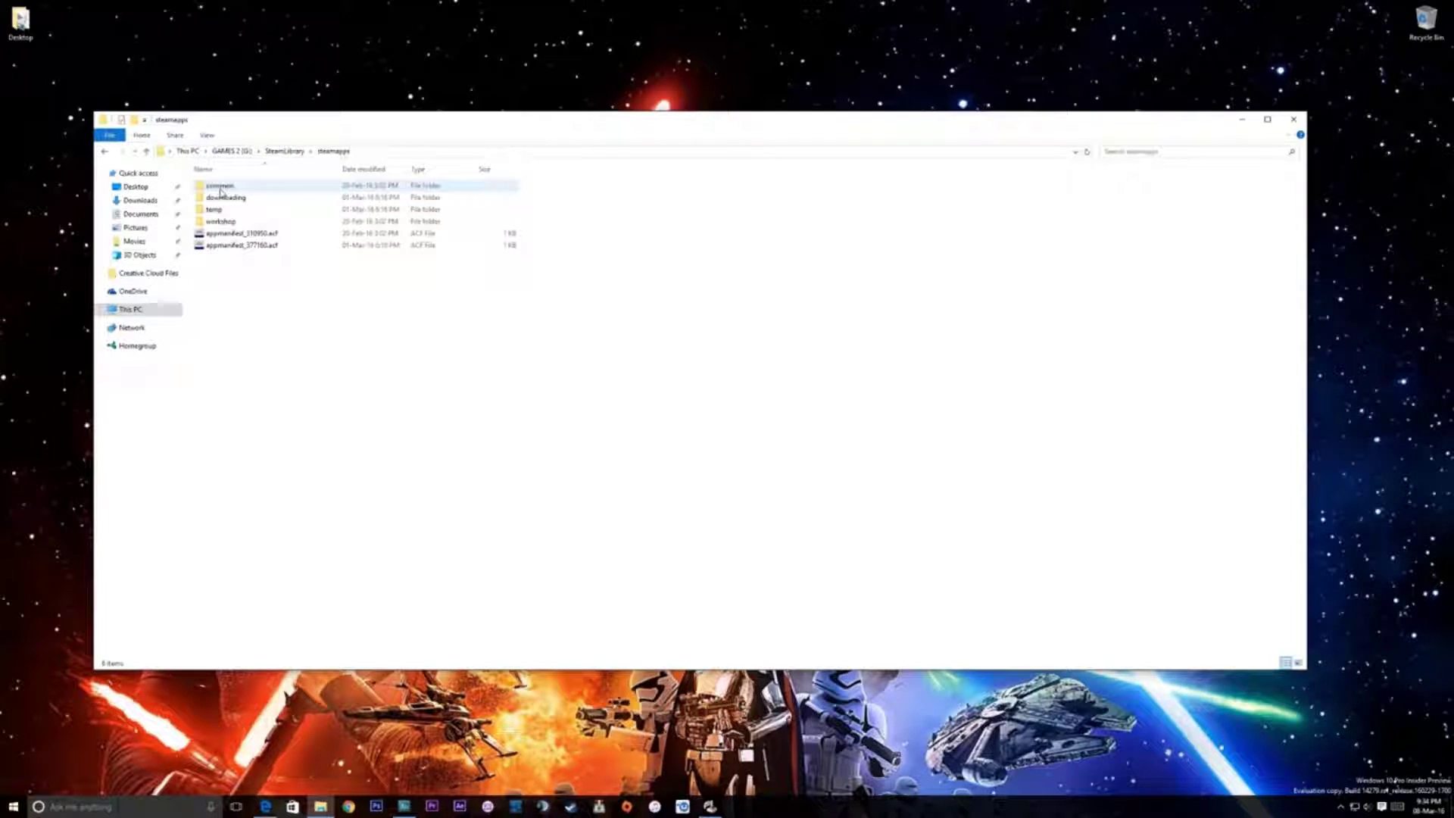
double_click(220, 185)
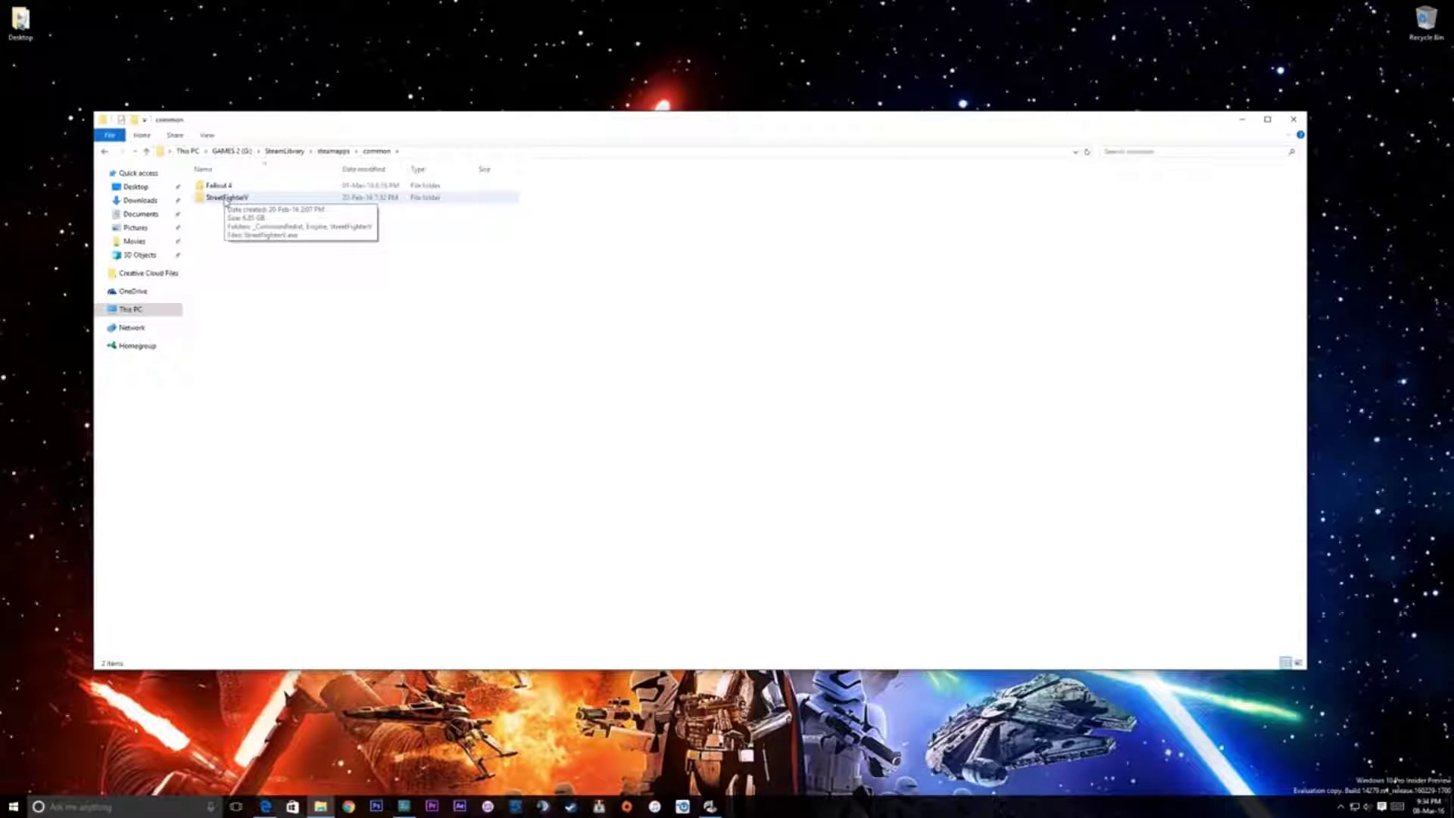
- Open StreetFighterV > StreetFighterV > Binaries > Win64 to show the x360ce files beside StreetFighterV.exe
double_click(226, 198)
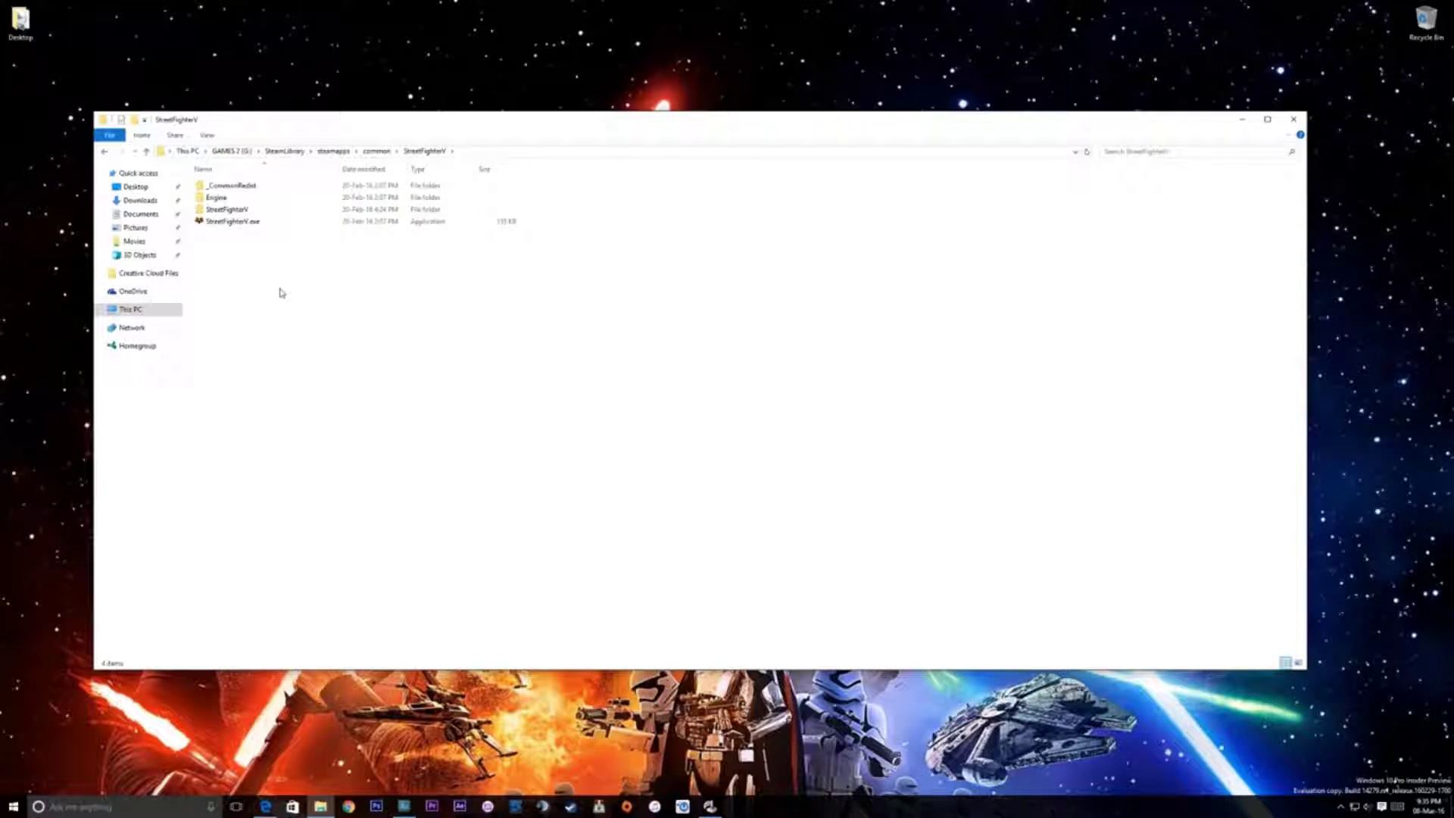
double_click(227, 209)
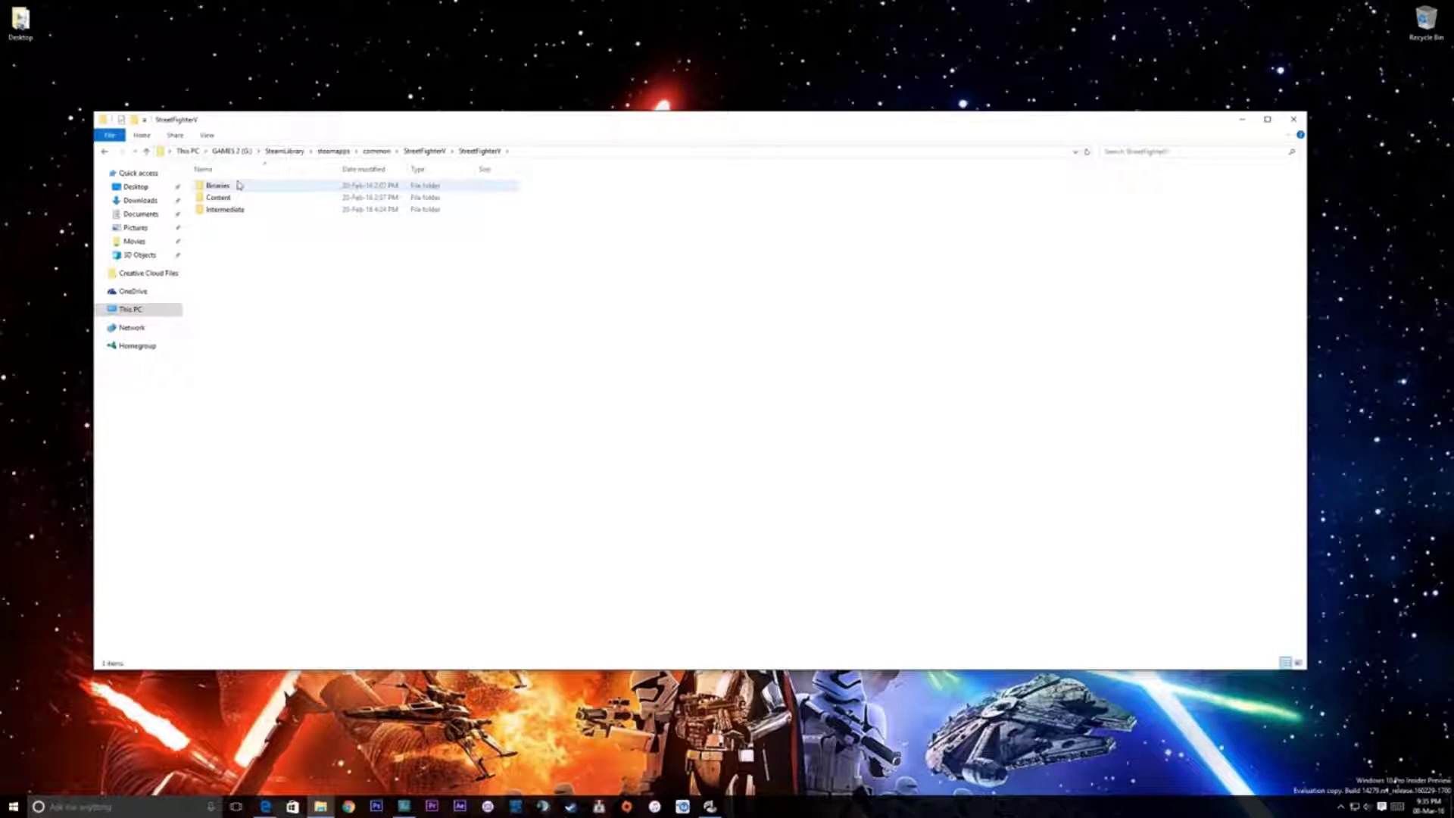
double_click(226, 186)
double_click(227, 187)
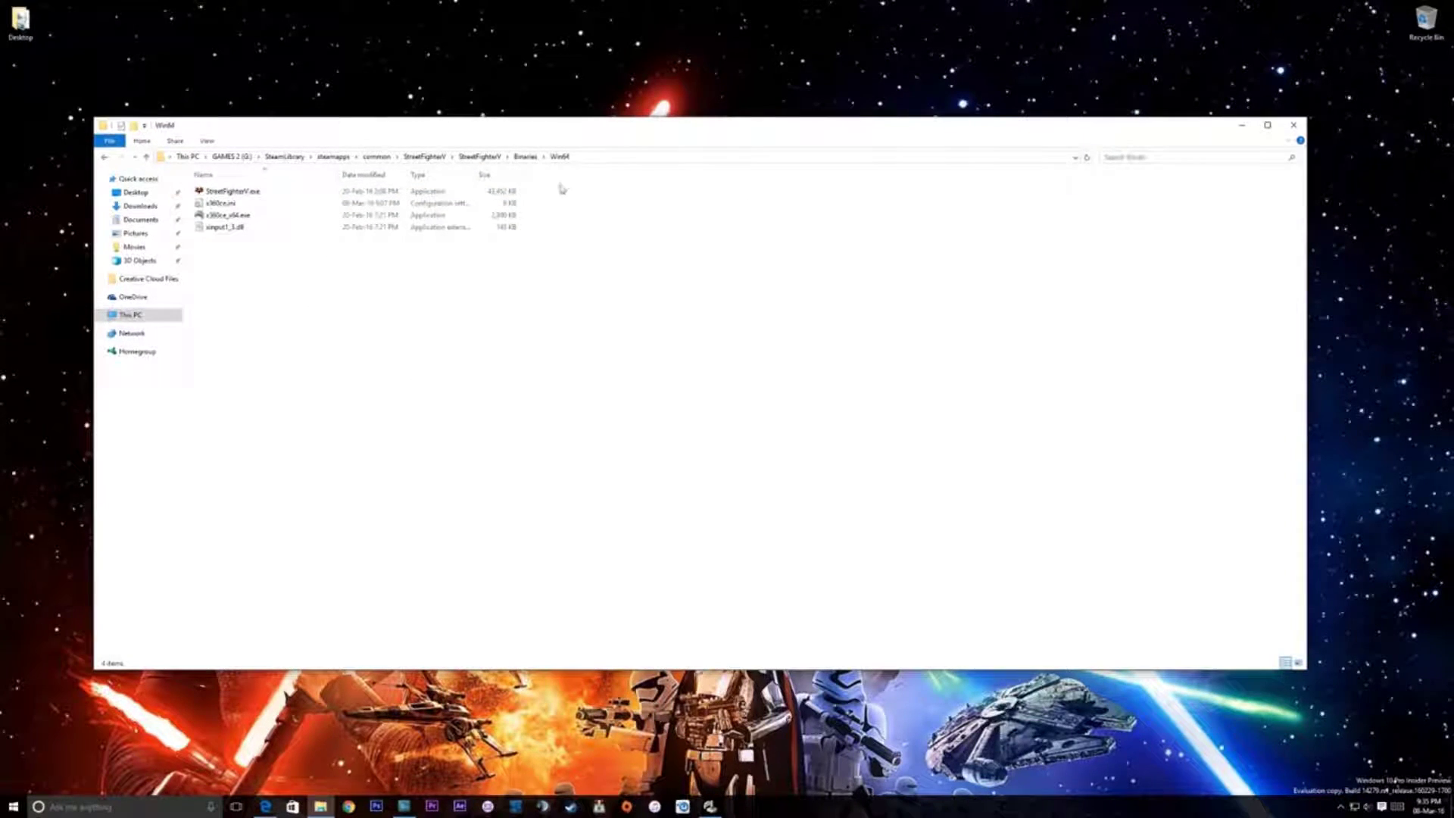
left_click_drag(361, 127, 530, 218)
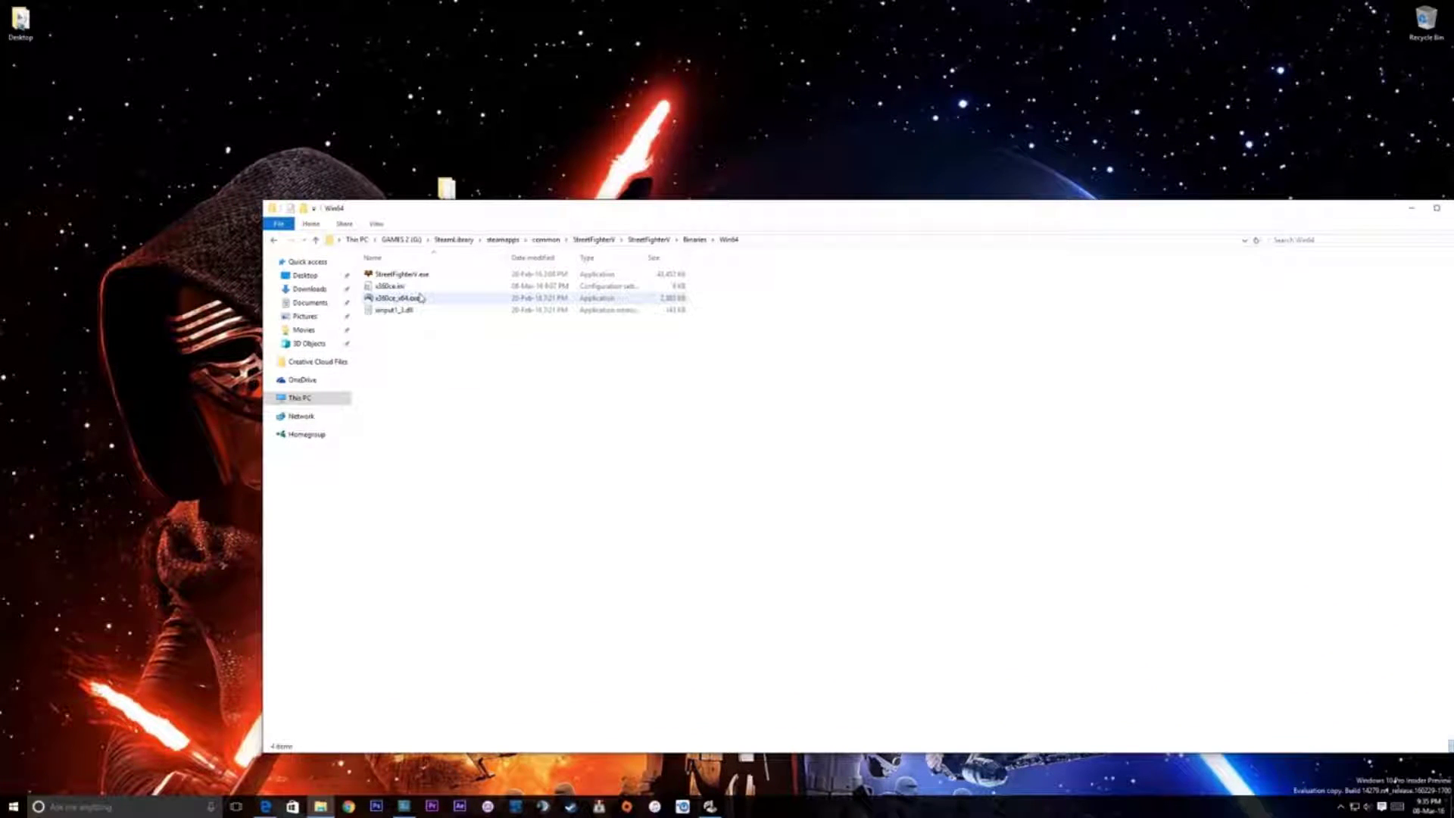
left_click_drag(444, 351, 371, 282)
left_click(434, 376)
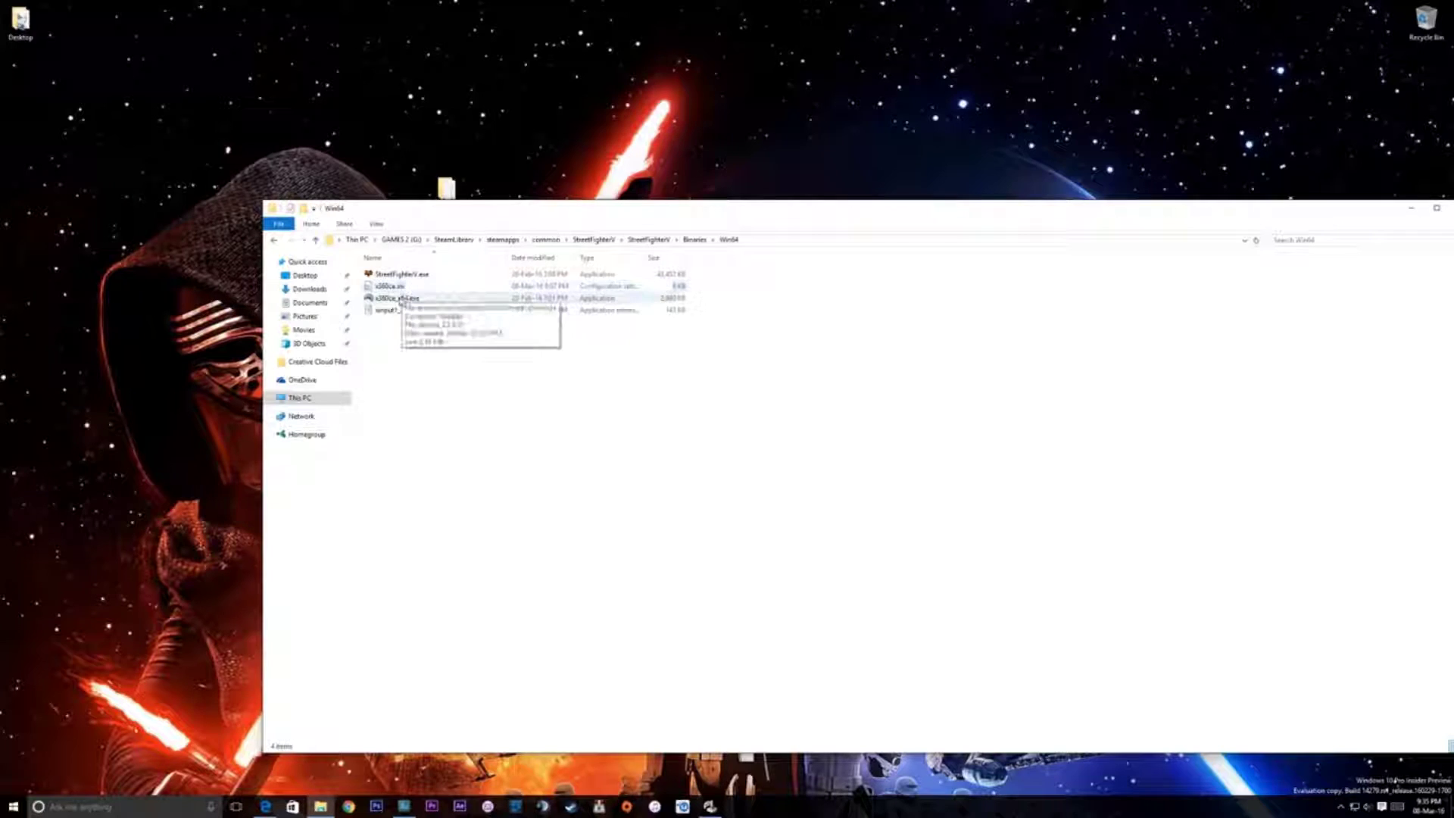
- Launch x360ce_x64.exe from the Win64 folder, centre its window and widen it
double_click(399, 298)
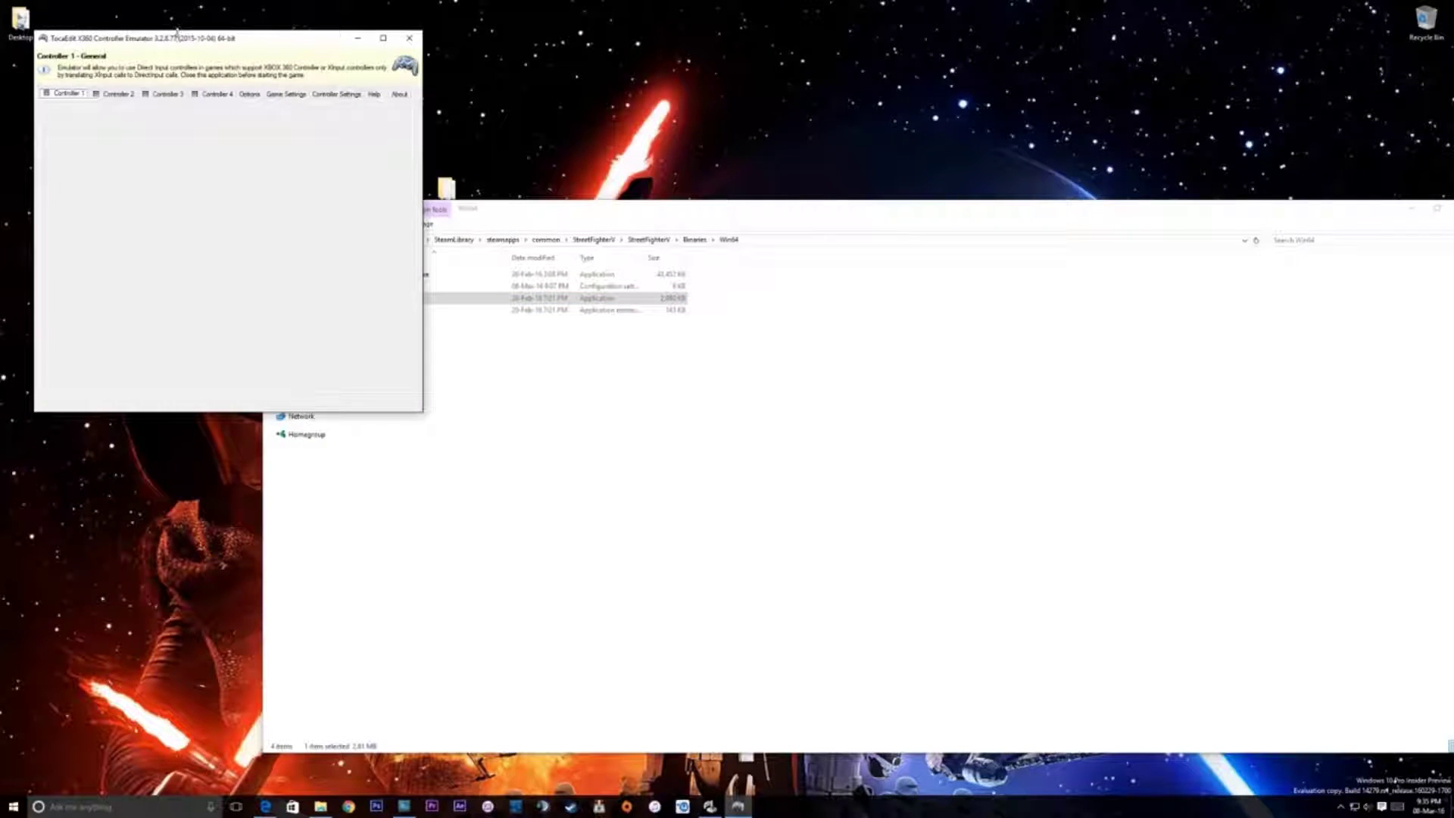
left_click_drag(182, 37, 726, 233)
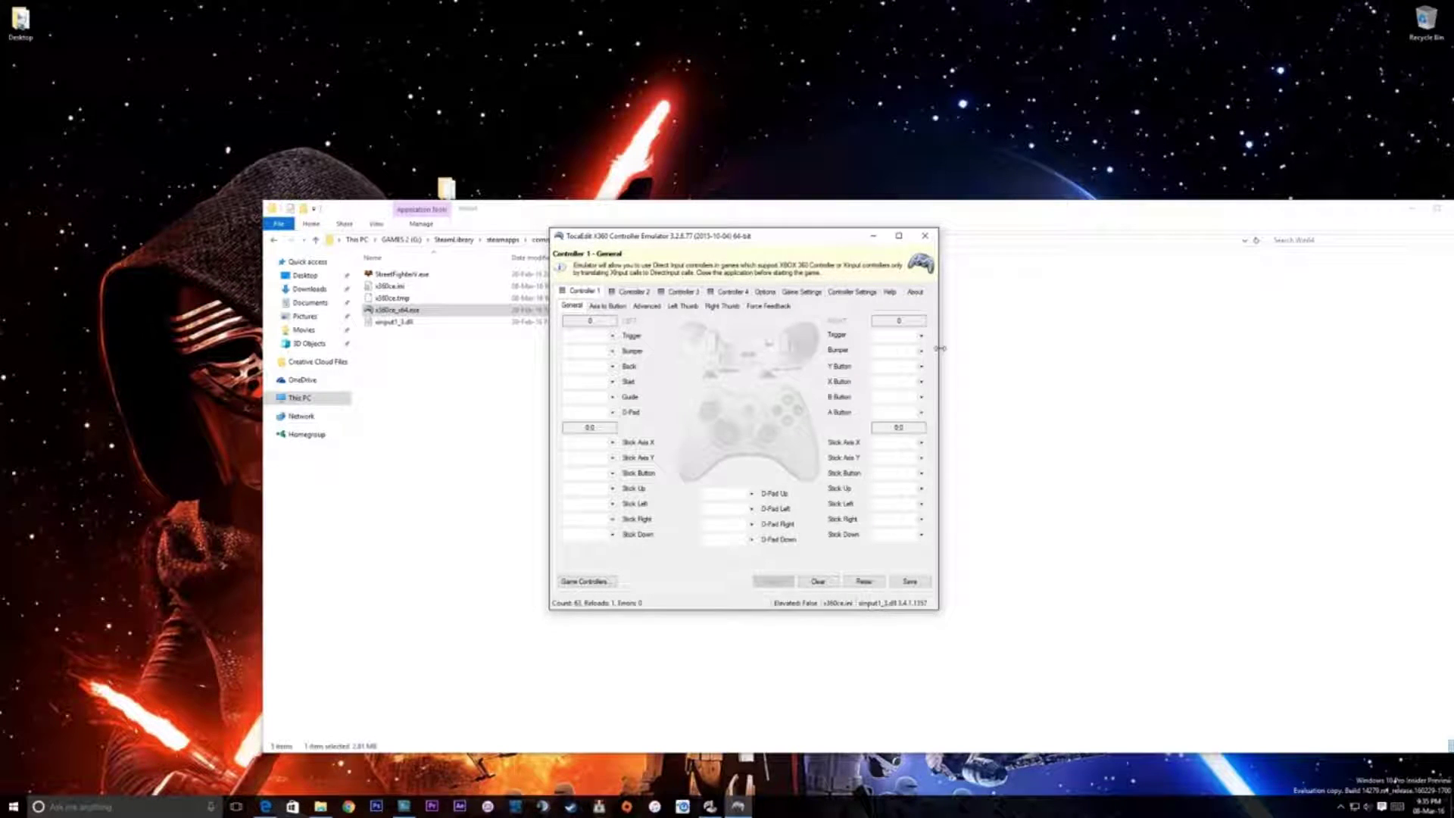
left_click_drag(940, 348, 1041, 359)
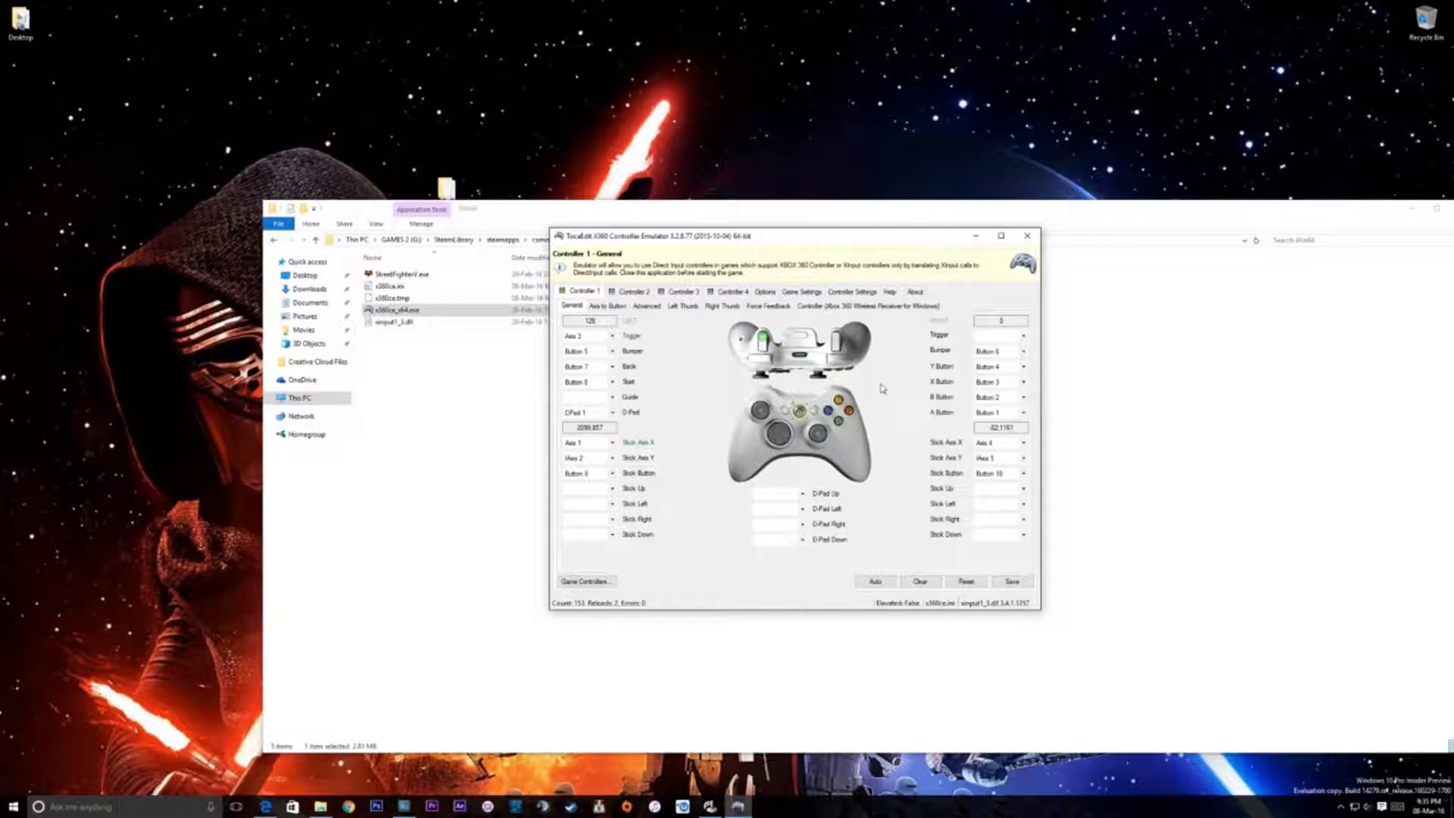
- Test the Xbox 360 controller in the Windows game controller properties, then save Controller 1's mapping
left_click(587, 581)
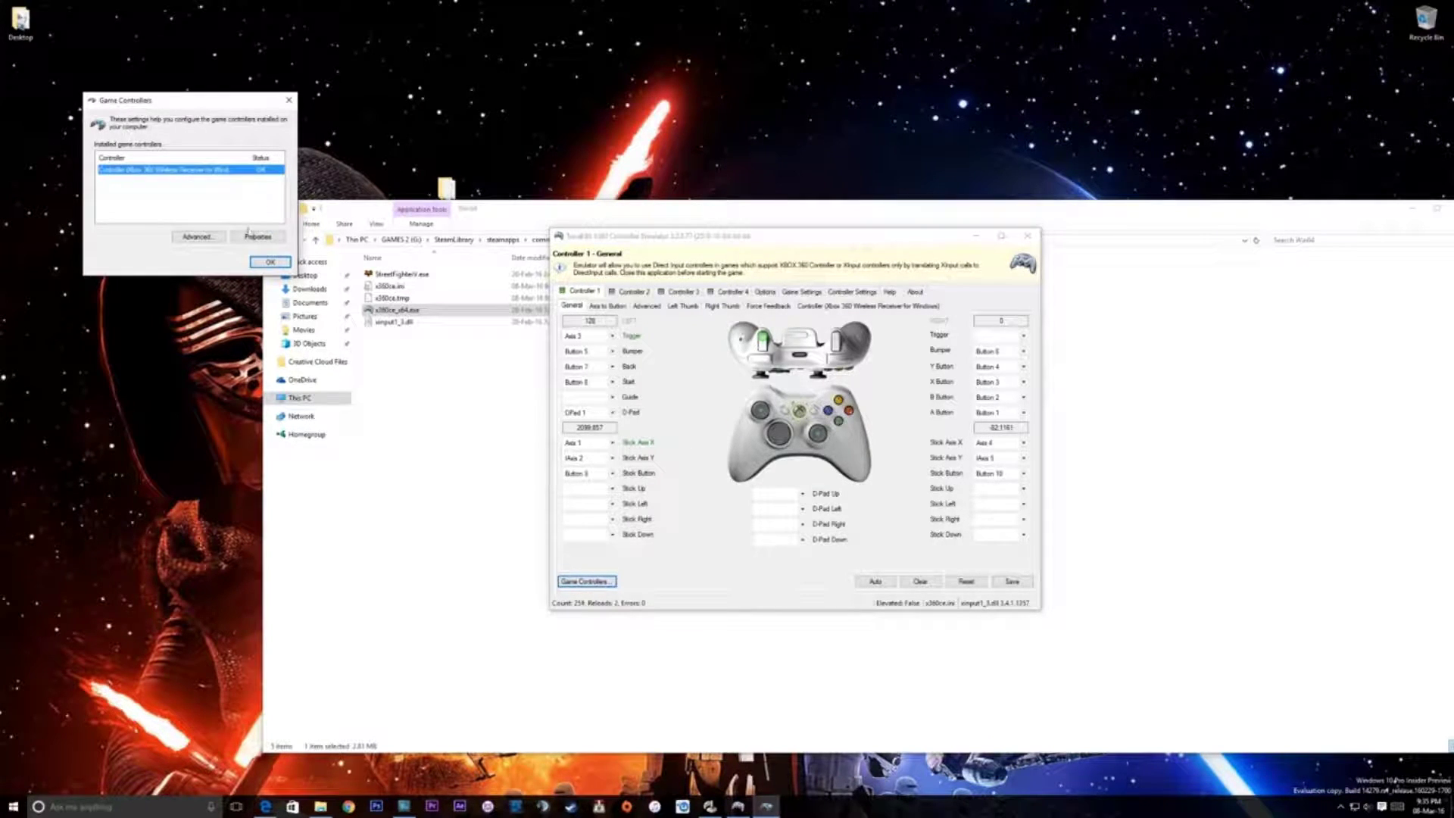
left_click(251, 236)
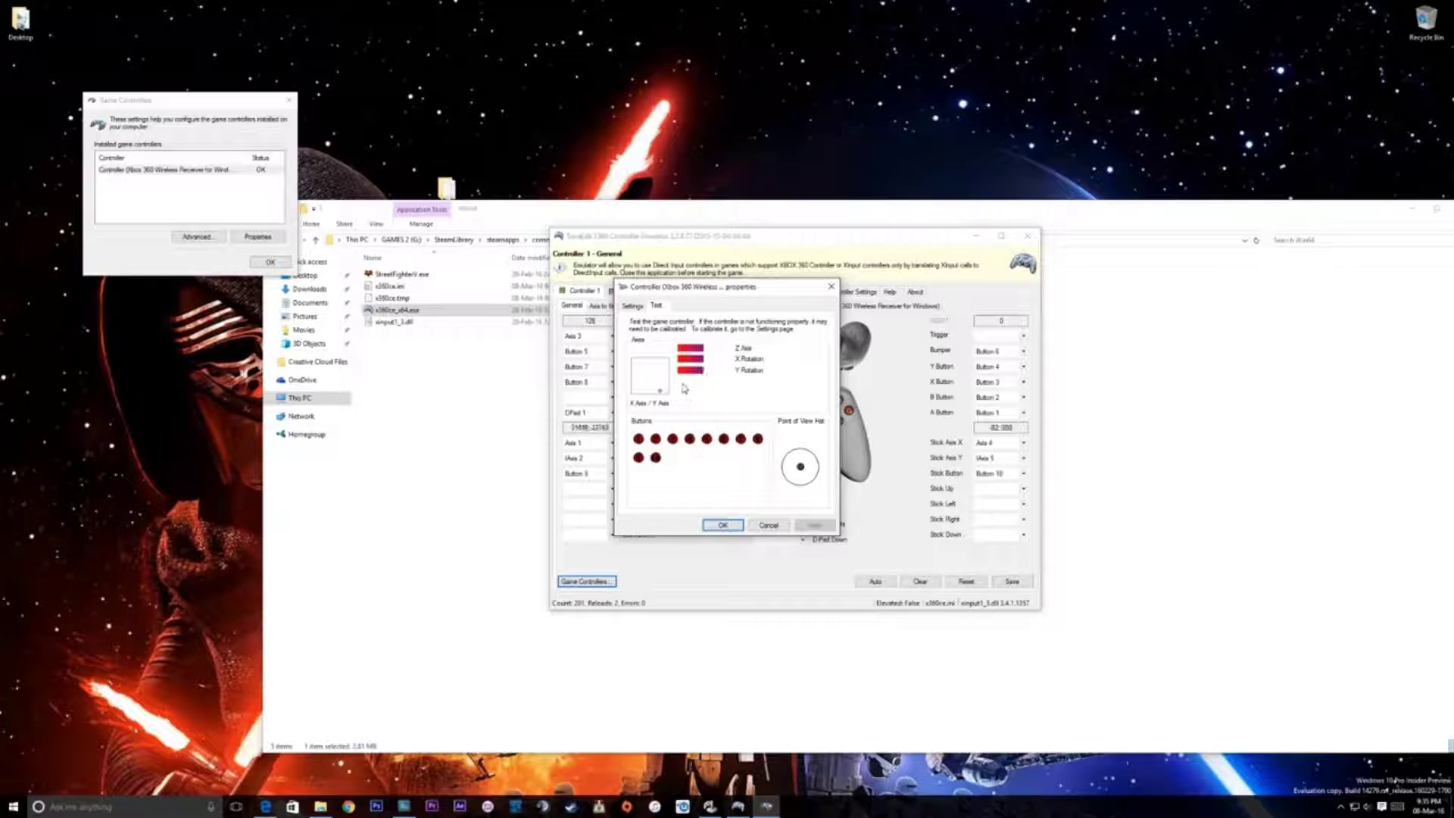
left_click(722, 524)
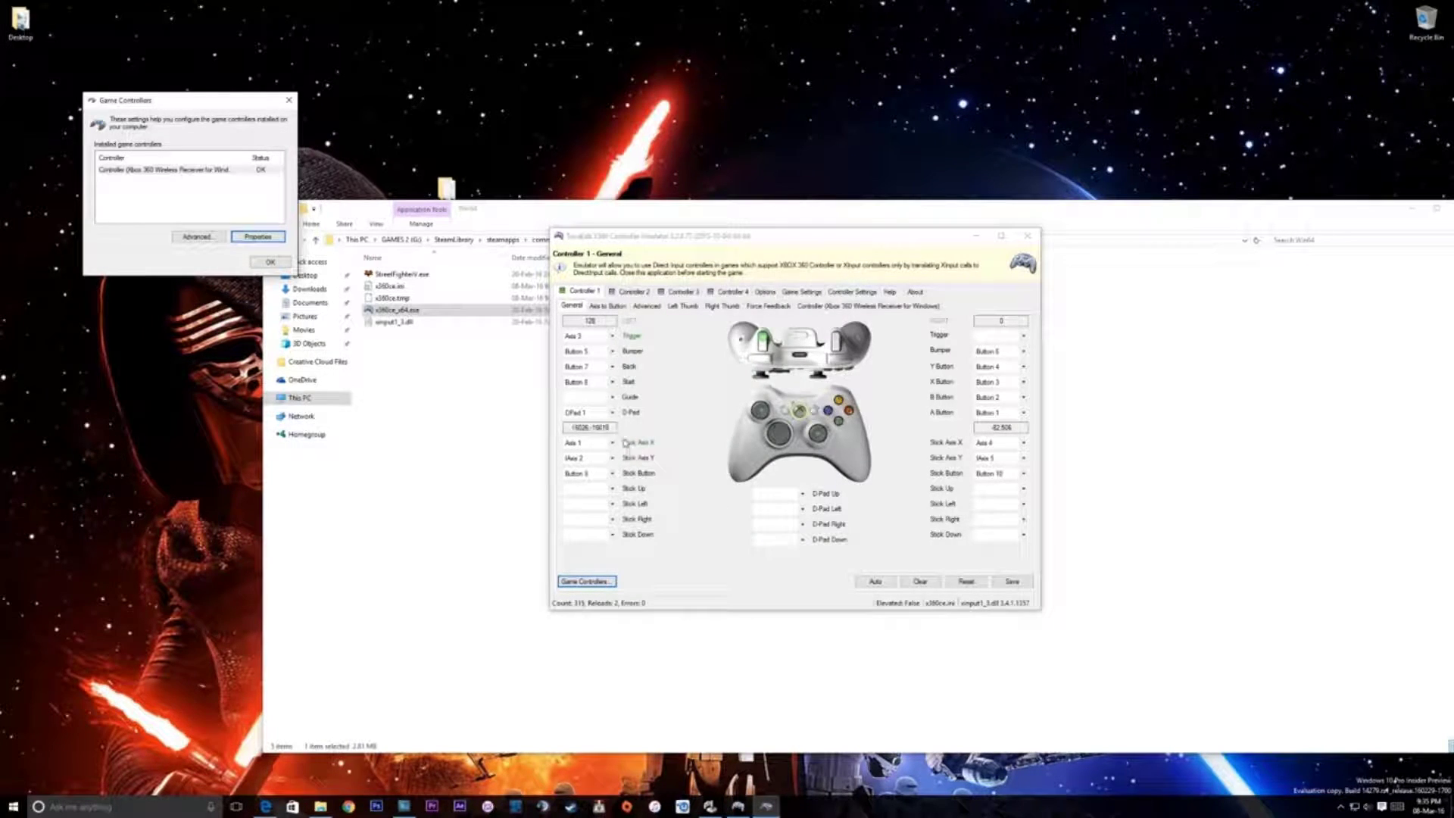
left_click(270, 260)
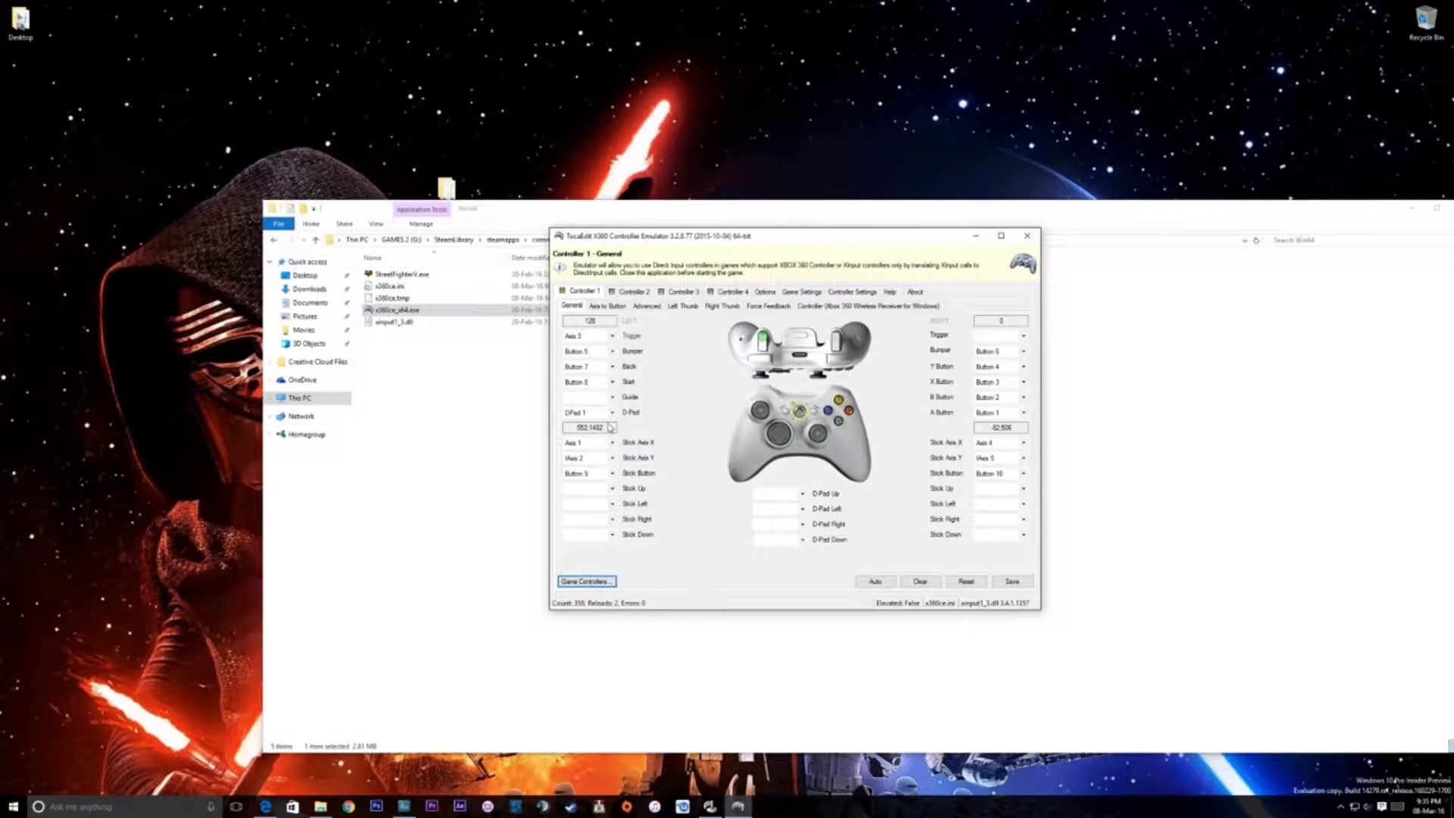
left_click(1015, 584)
- On Controller Settings, keep StreetFighterV.exe as the game and list Most Popular Settings for My Controllers
left_click(852, 292)
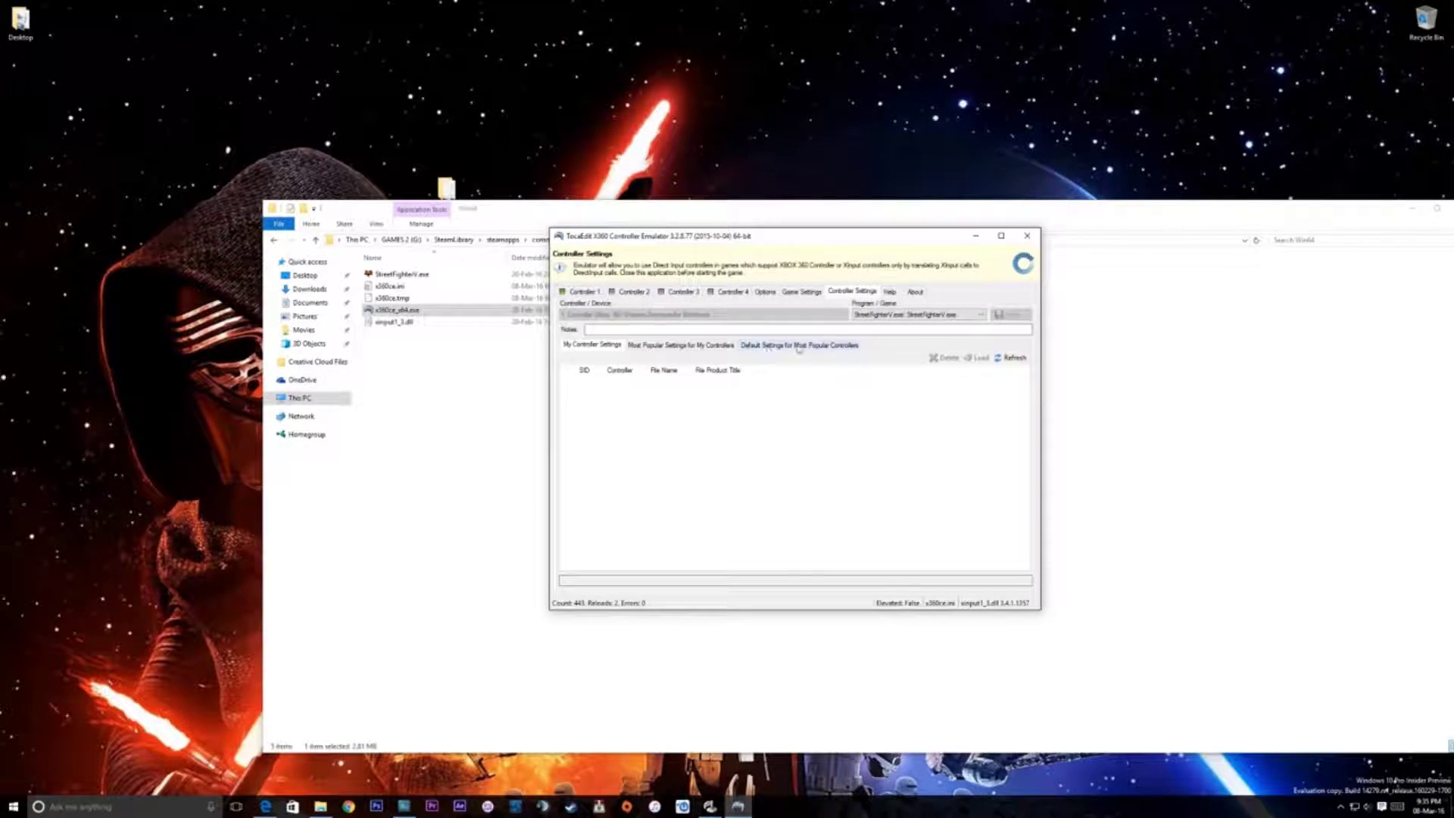
left_click(945, 318)
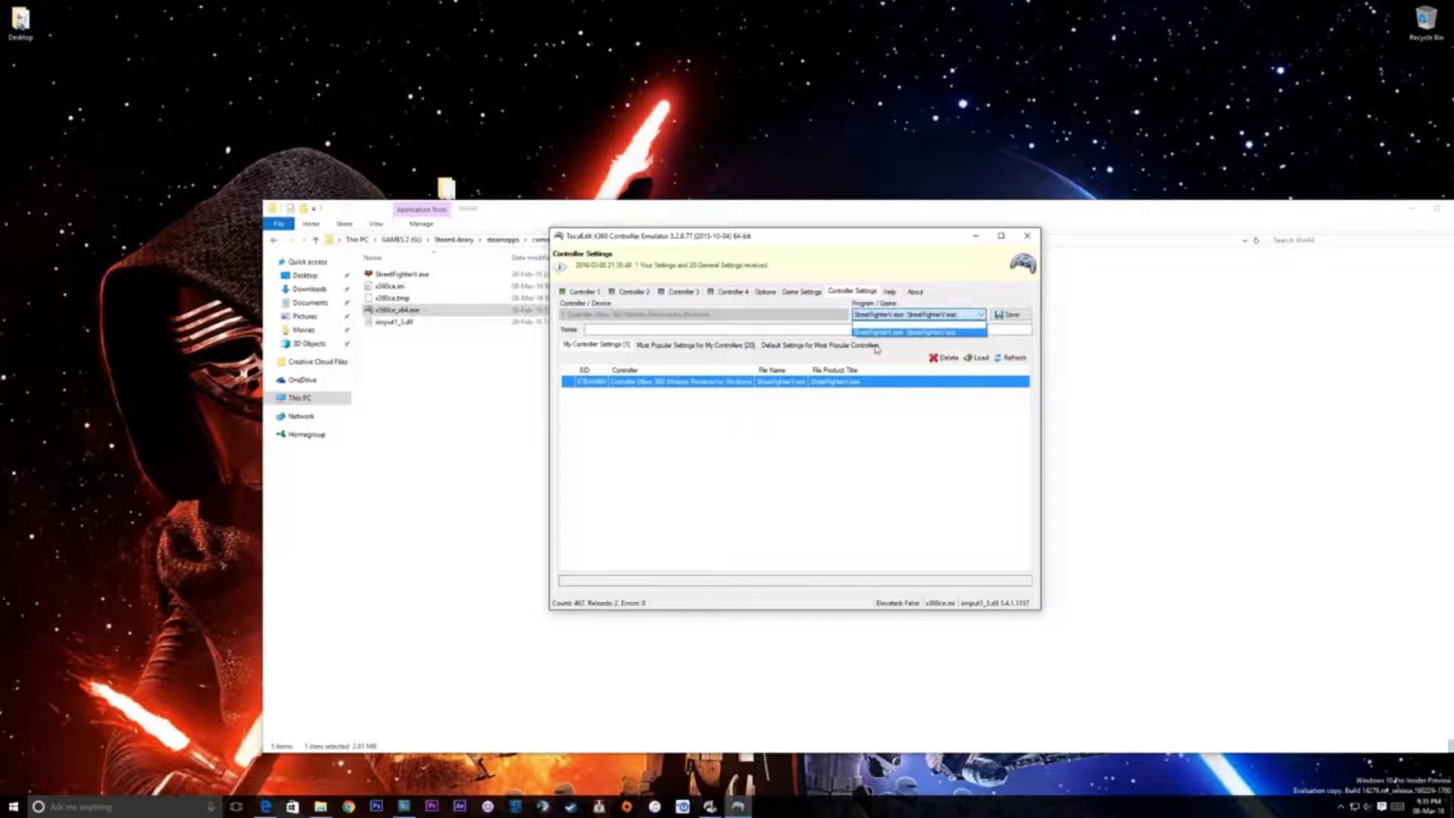
left_click(920, 332)
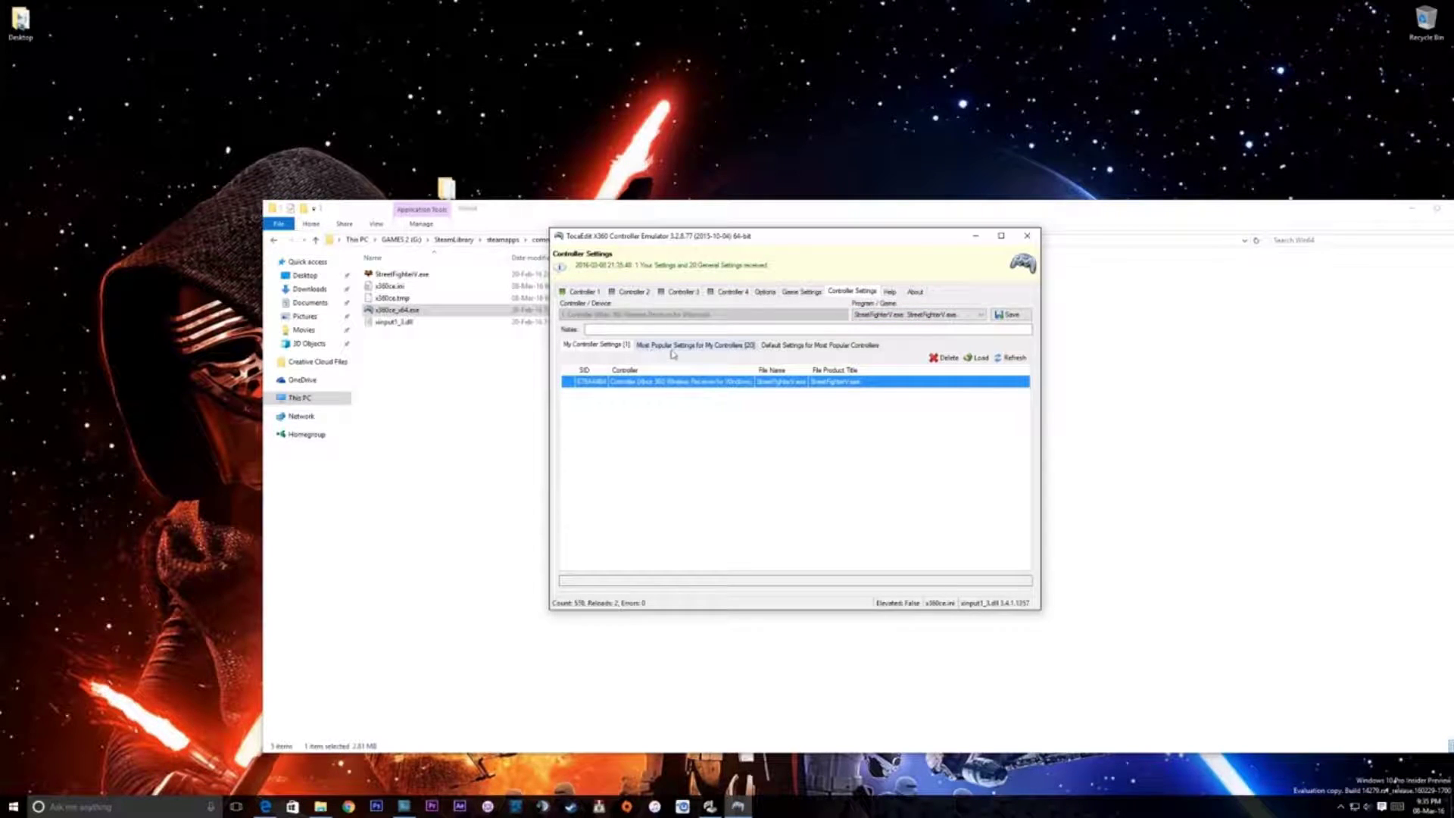
left_click(722, 347)
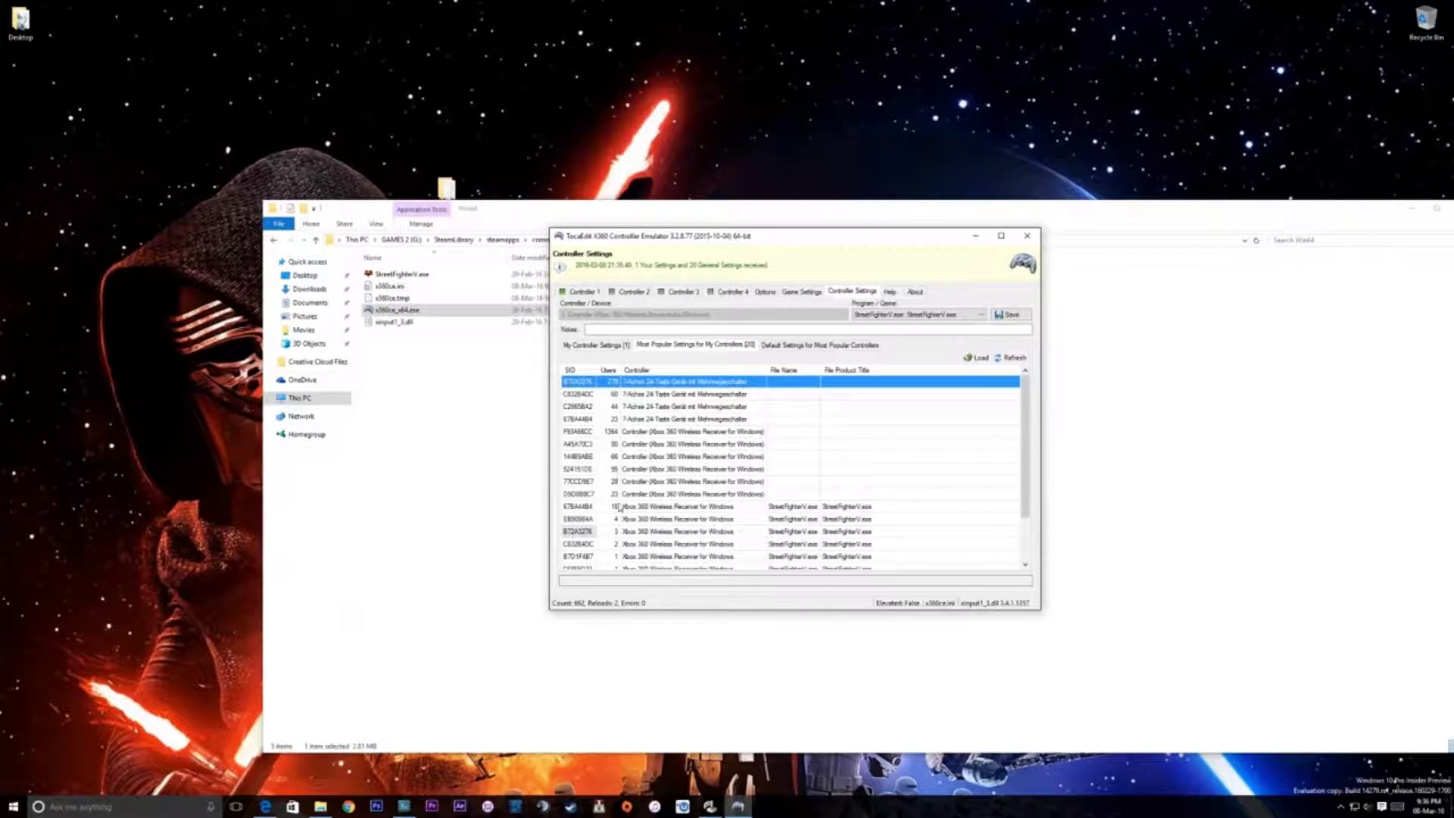
scroll(906, 409, "down", 1)
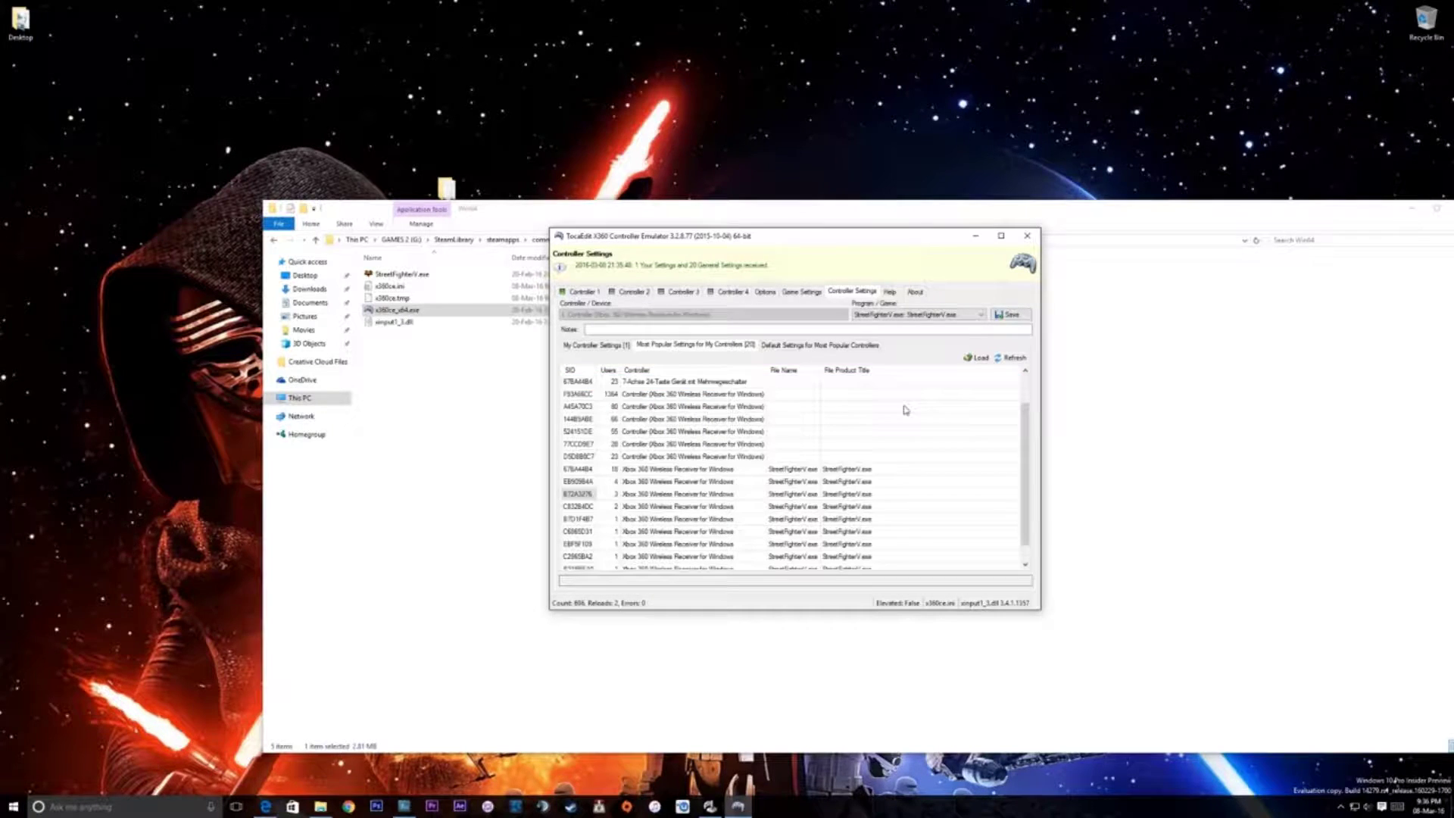
scroll(904, 410, "up", 1)
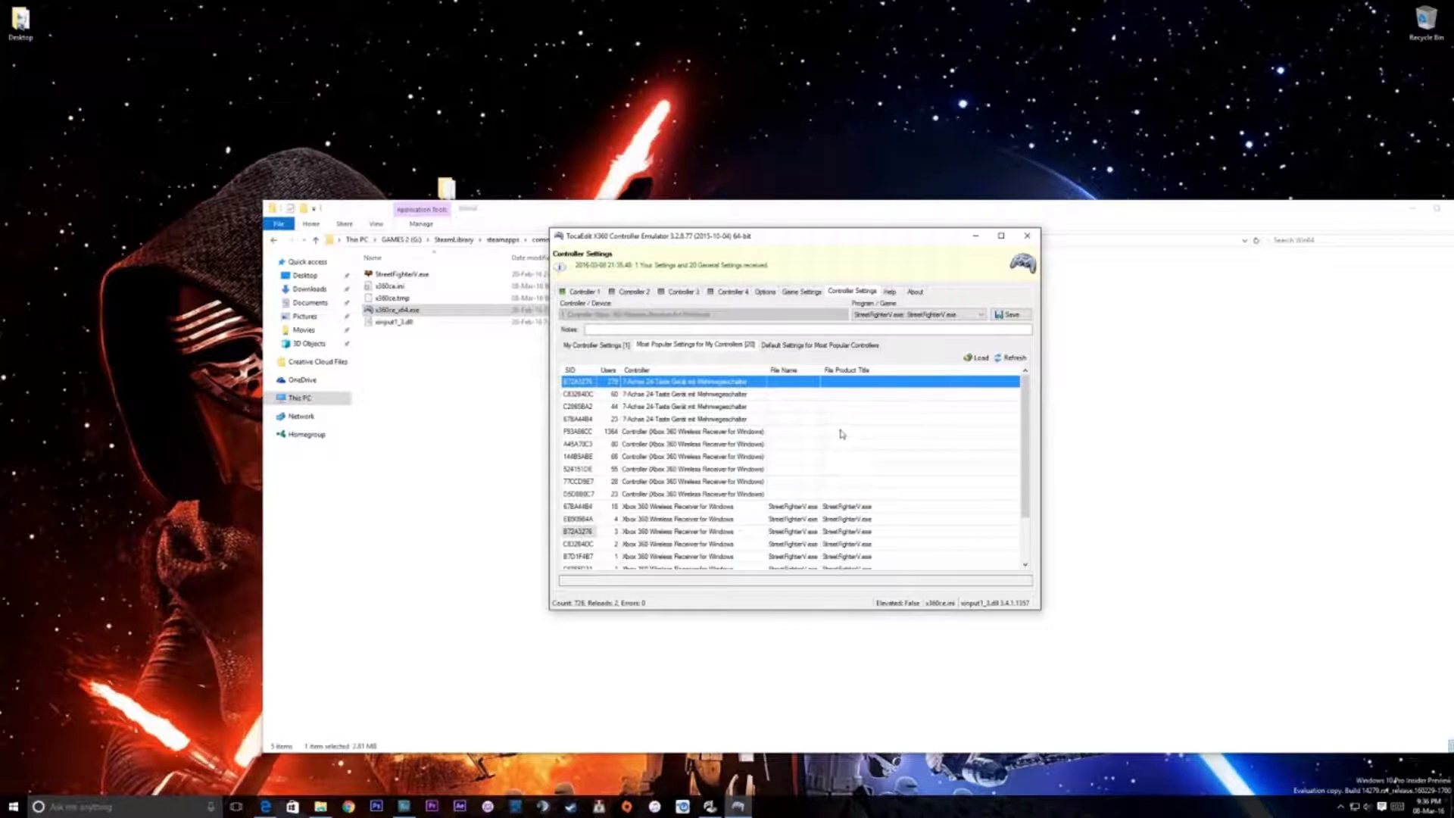
scroll(846, 432, "down", 2)
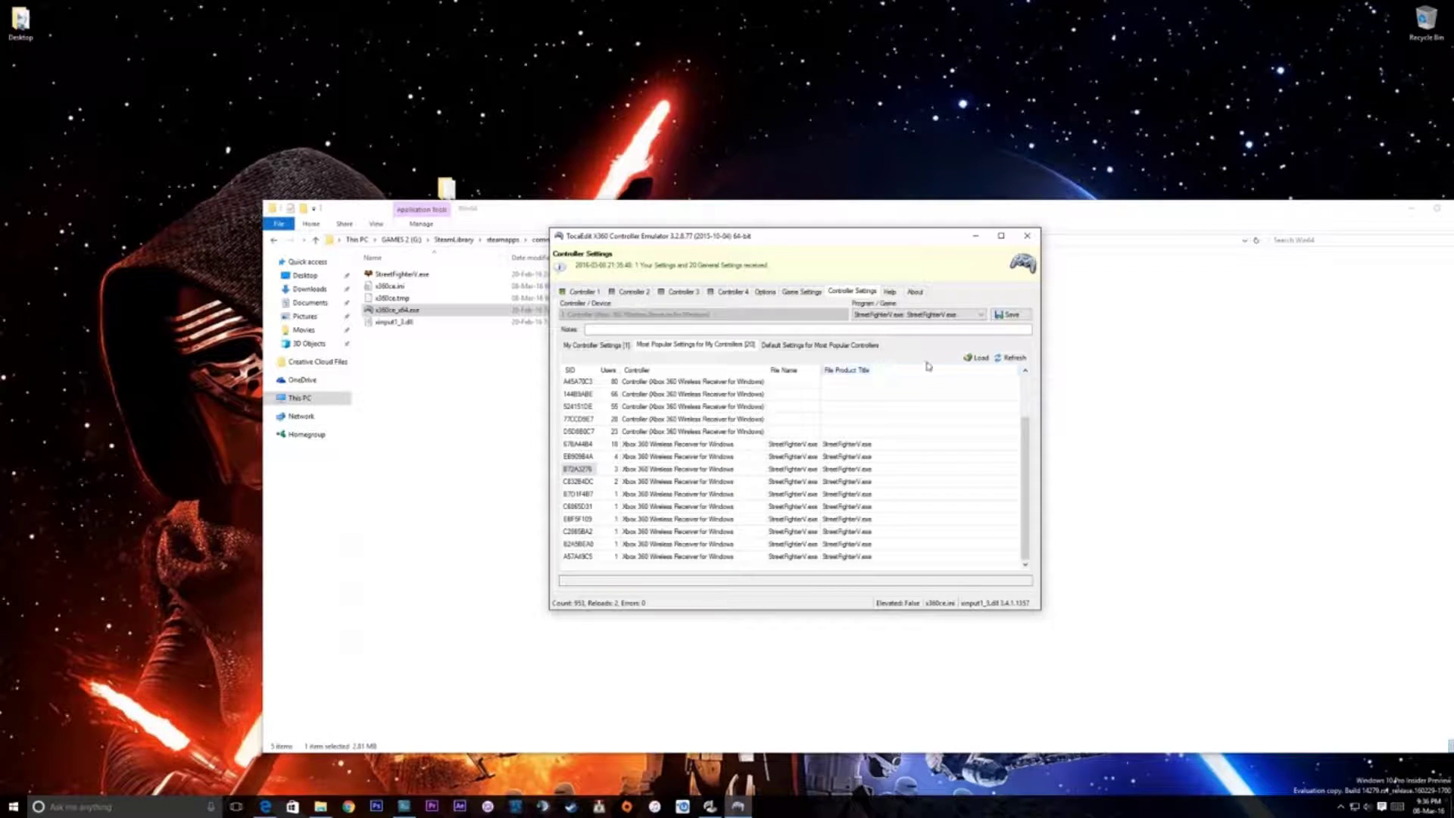
left_click(801, 292)
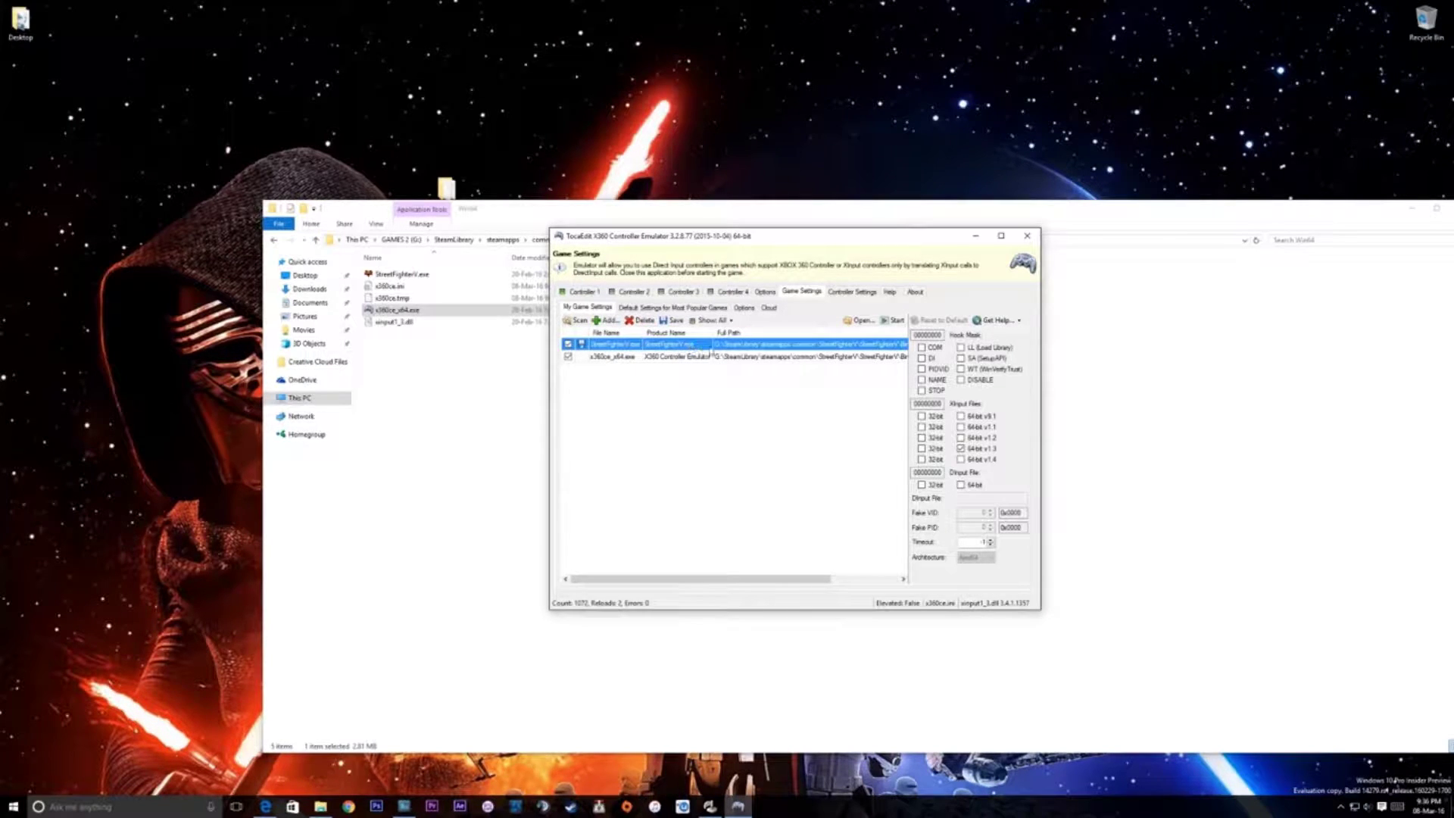
left_click(615, 361)
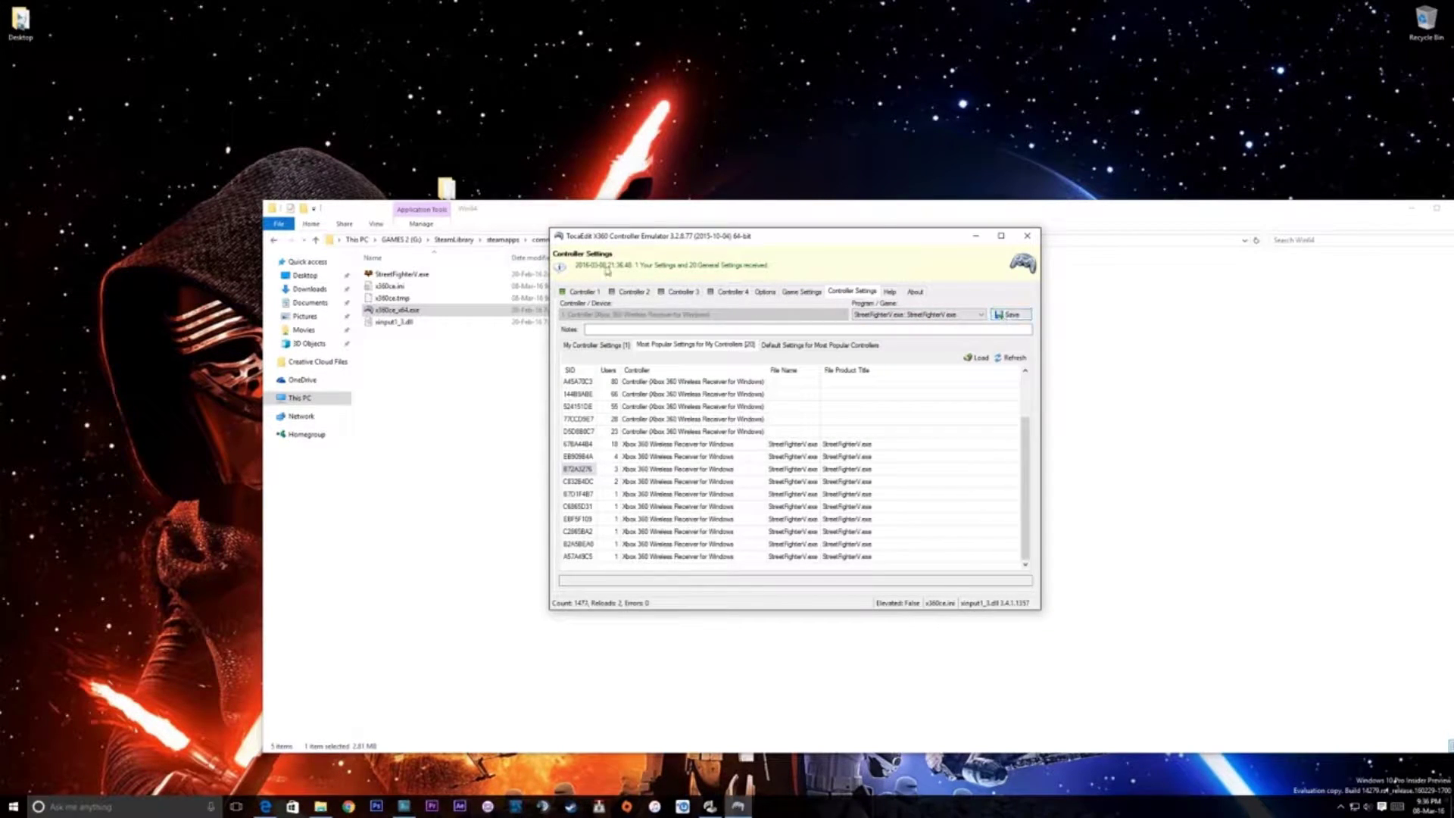
- Show the Controller 1 General page with the Xbox 360 controller's button, trigger and stick mappings
left_click(582, 292)
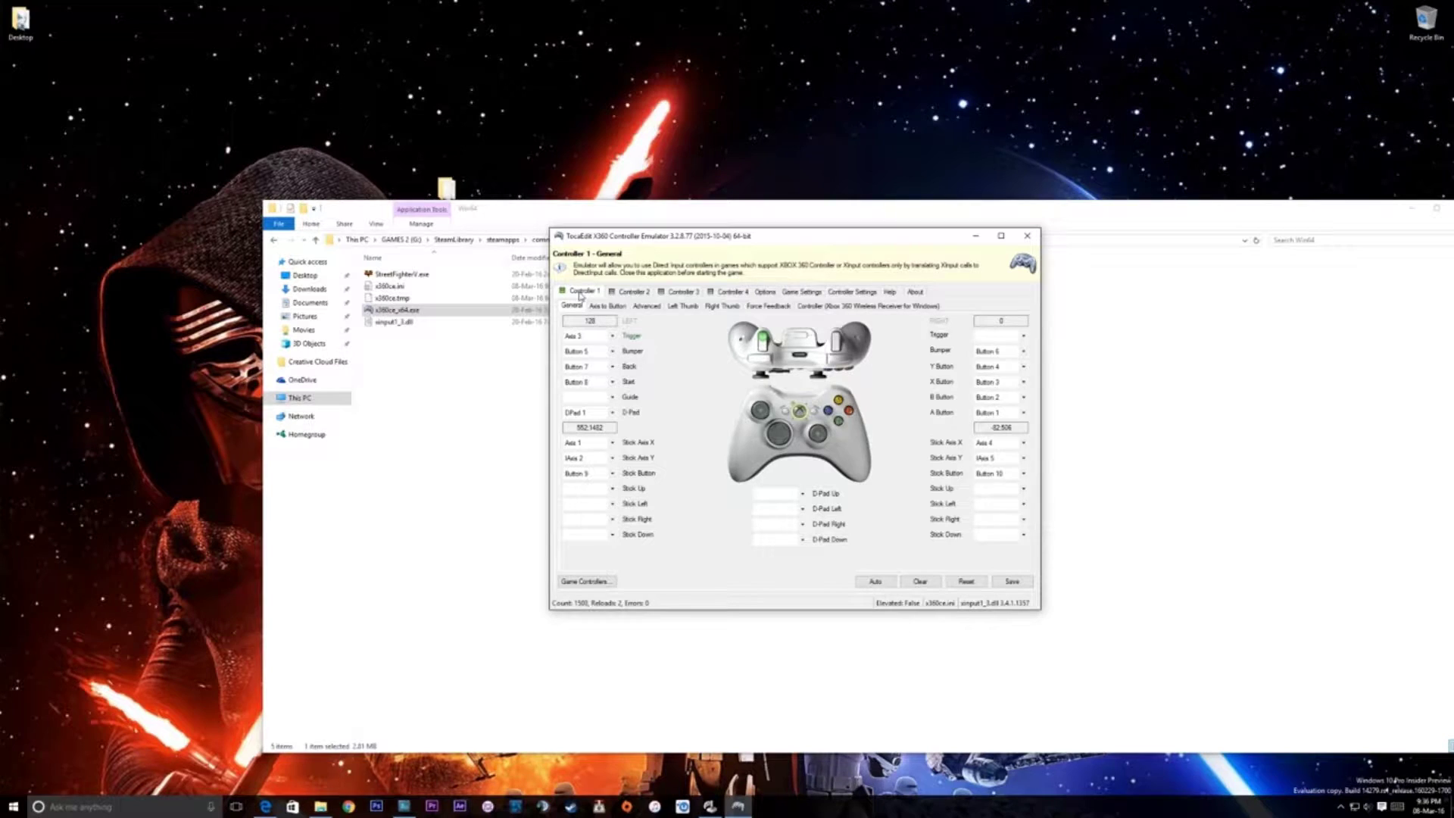